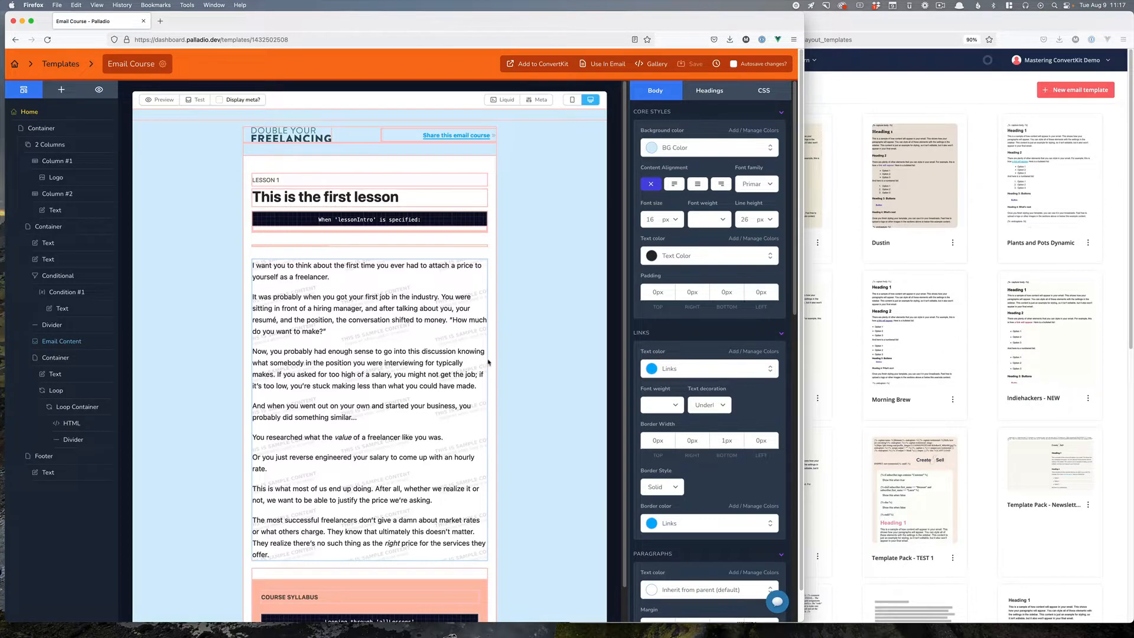
Examine the Email Course template's layout in the editor and in its rendered preview, down to the course syllabus
scroll(482, 363, down, 2)
click(493, 452)
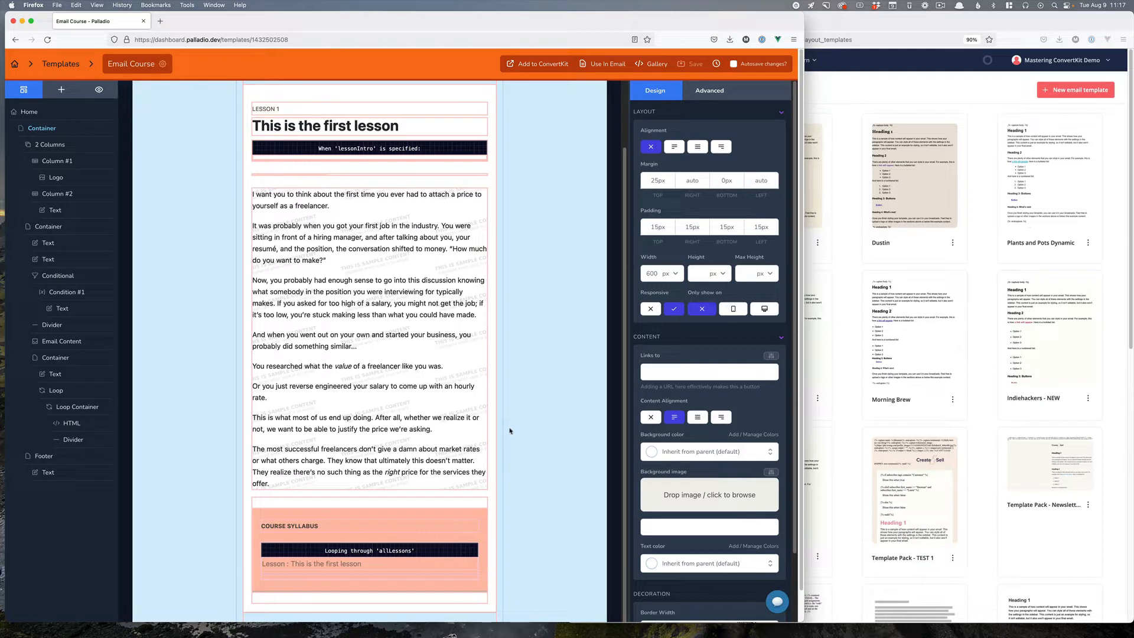
scroll(510, 430, up, 2)
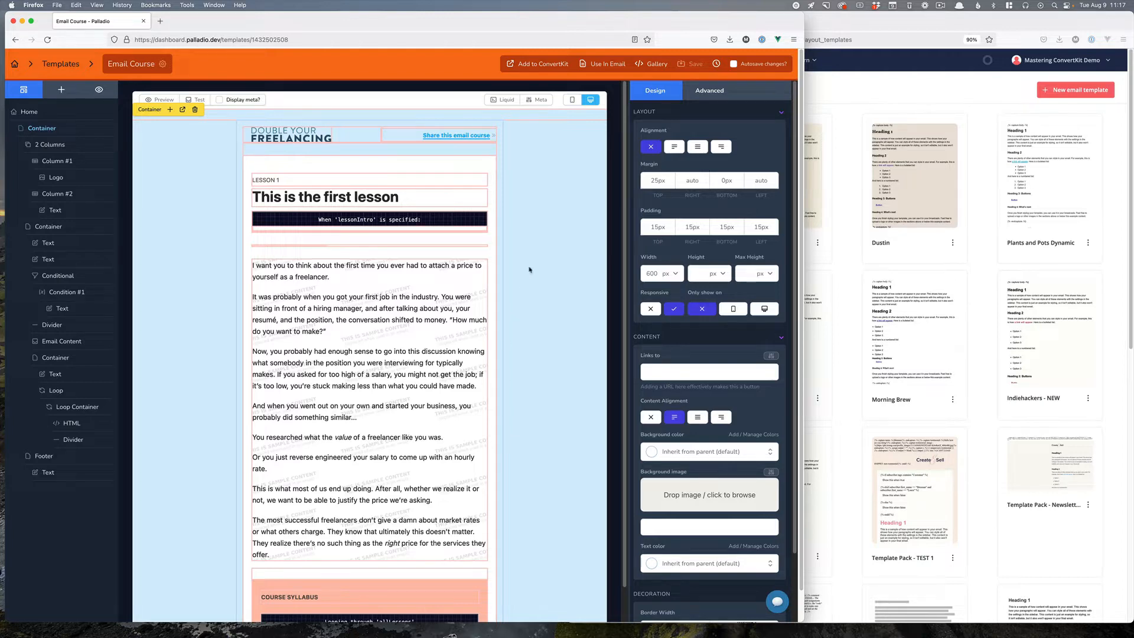
click(525, 290)
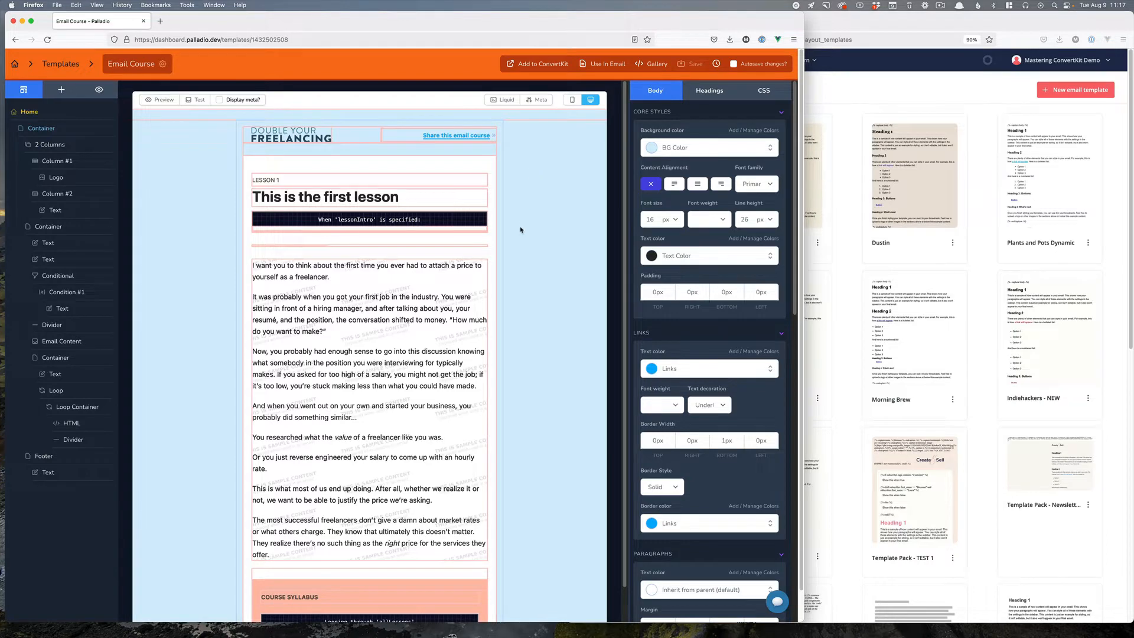
scroll(475, 260, down, 3)
scroll(475, 260, up, 3)
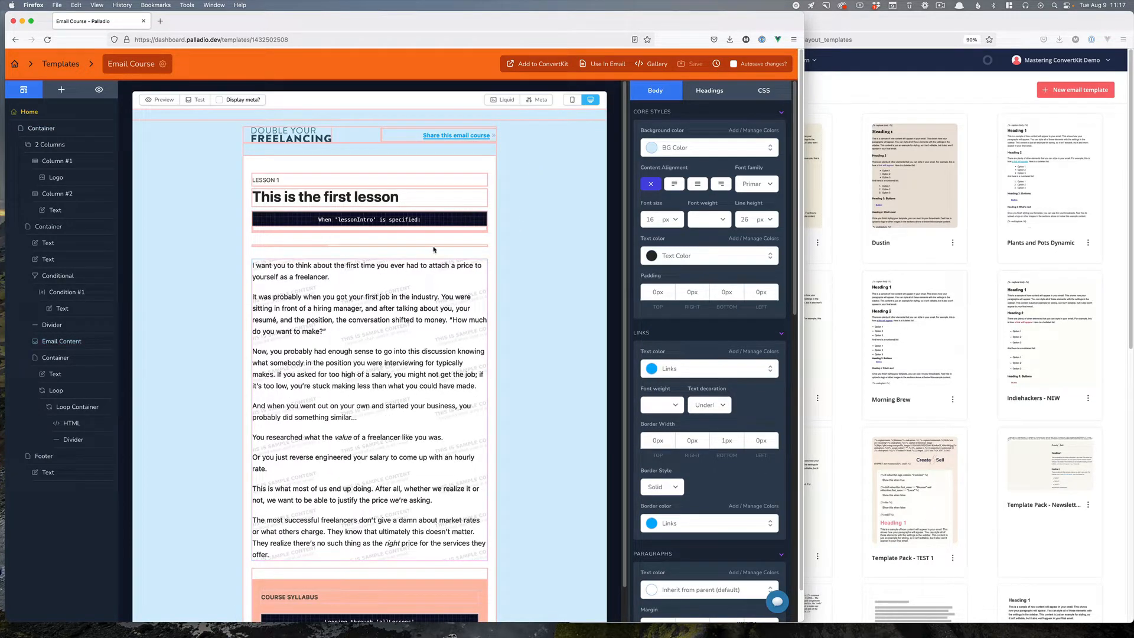
click(168, 99)
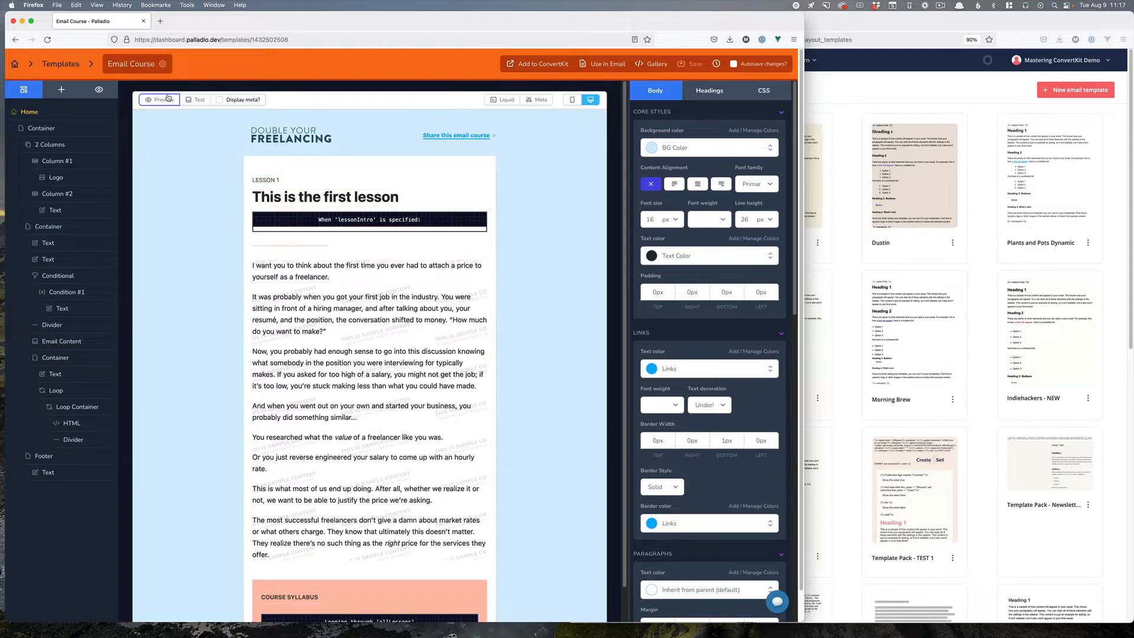
scroll(230, 237, down, 4)
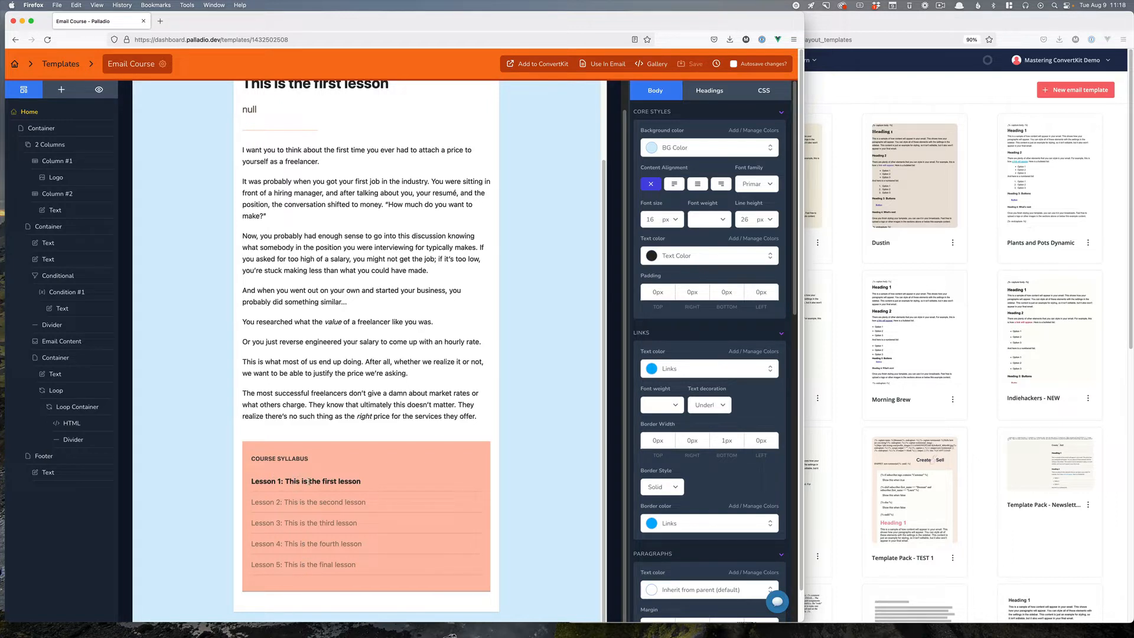
scroll(330, 469, up, 3)
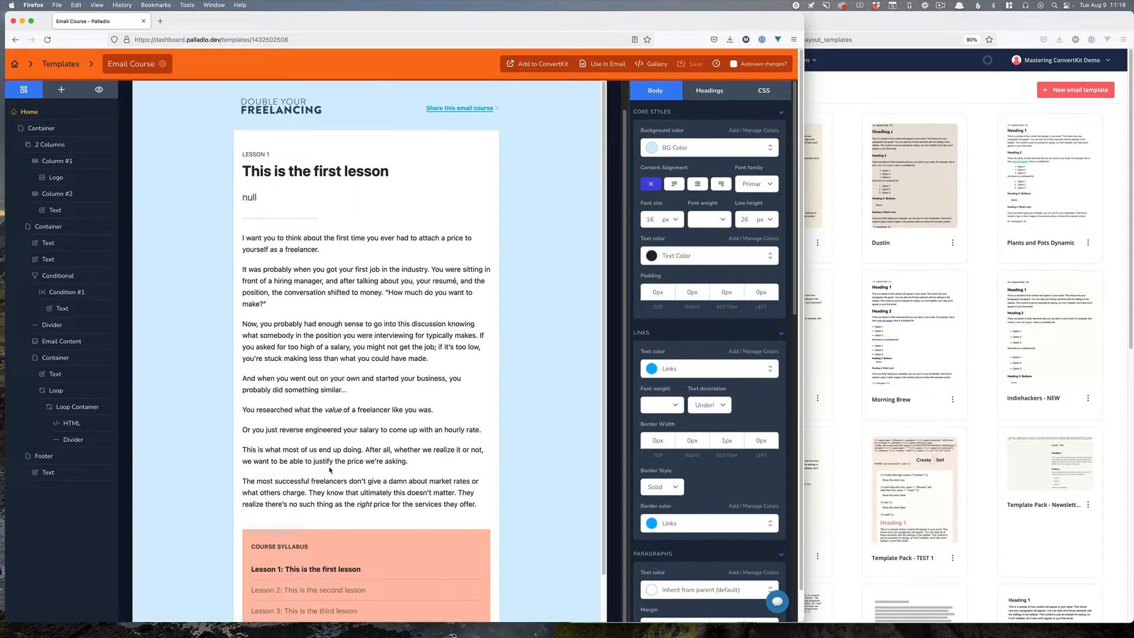
scroll(198, 165, up, 1)
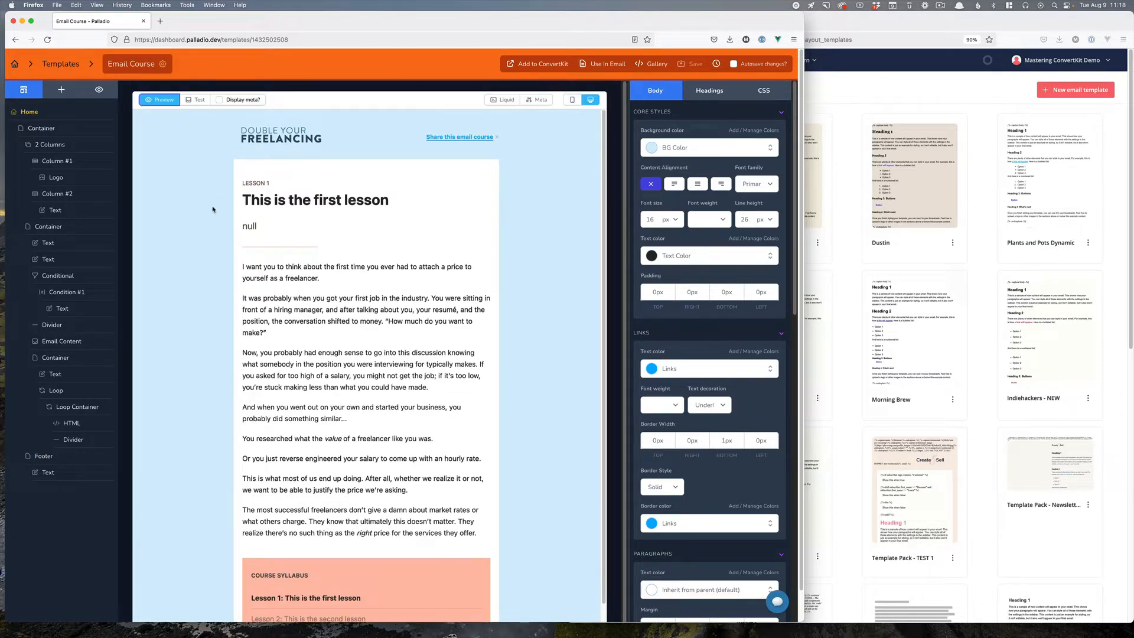
click(155, 98)
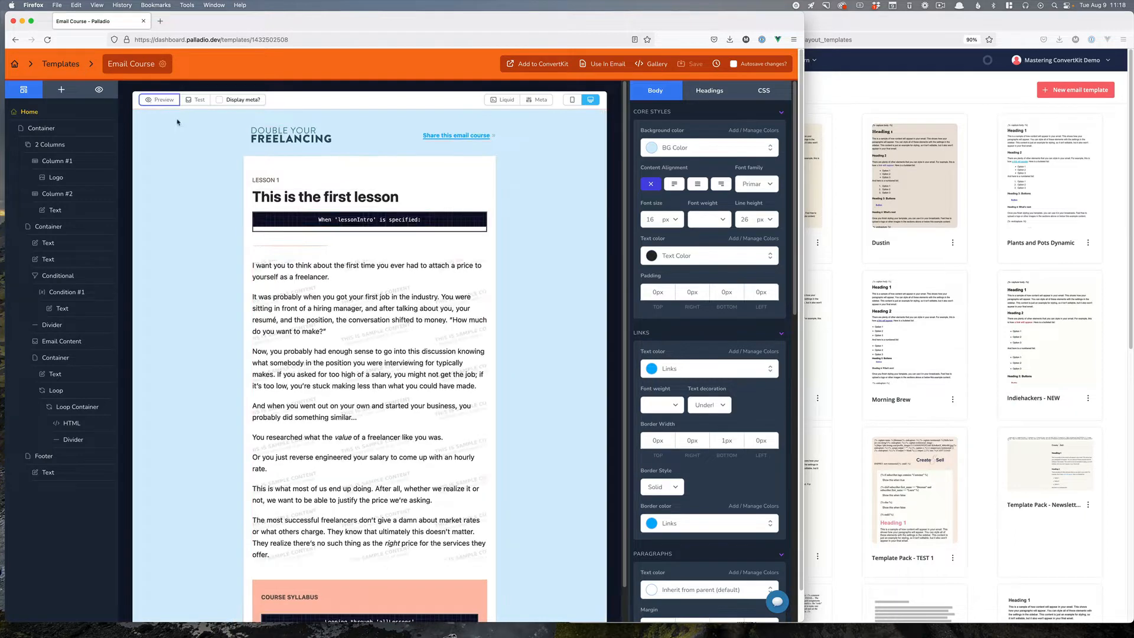
Delete the default item "This is the final lesson" from the allLessons meta variable and save the template
click(548, 100)
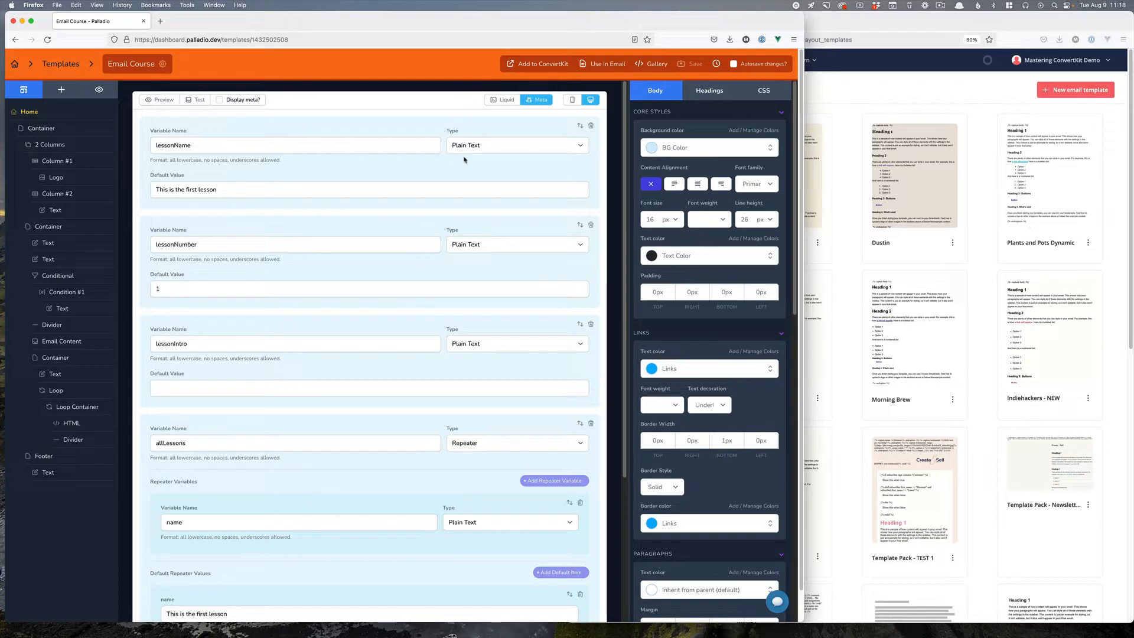
scroll(463, 159, down, 3)
scroll(463, 160, up, 3)
scroll(359, 228, down, 5)
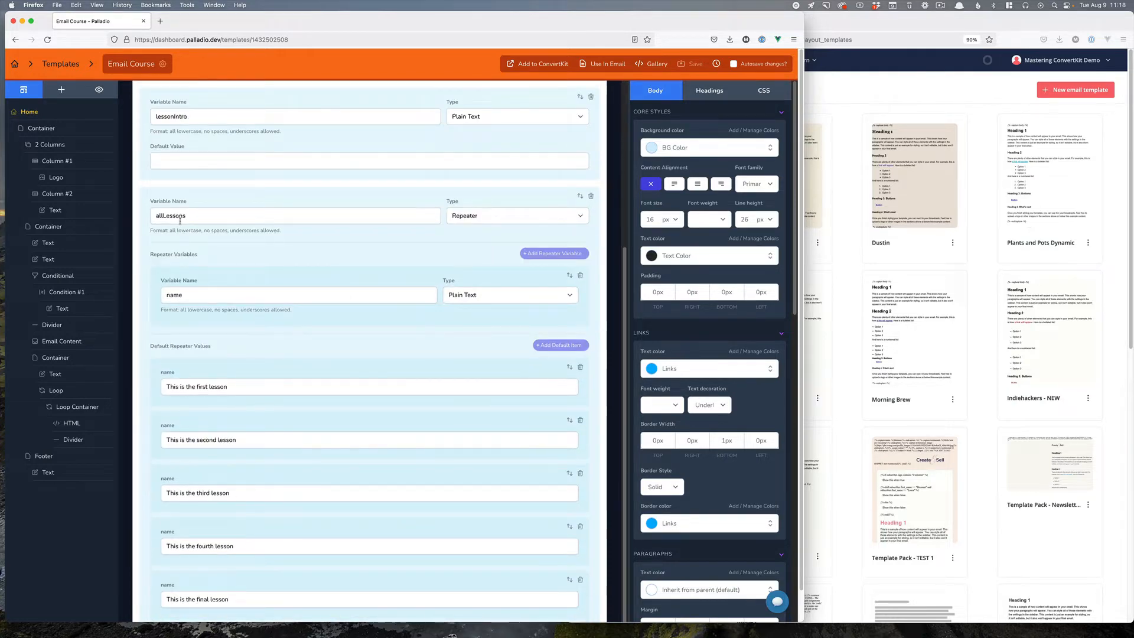
scroll(194, 272, down, 2)
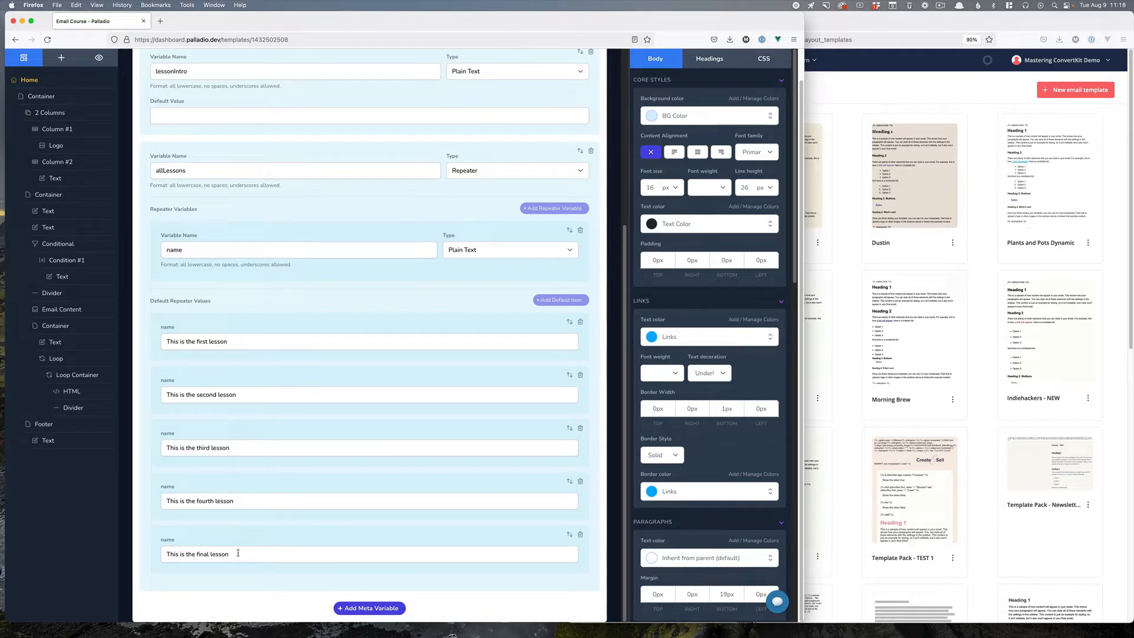
triple_click(258, 341)
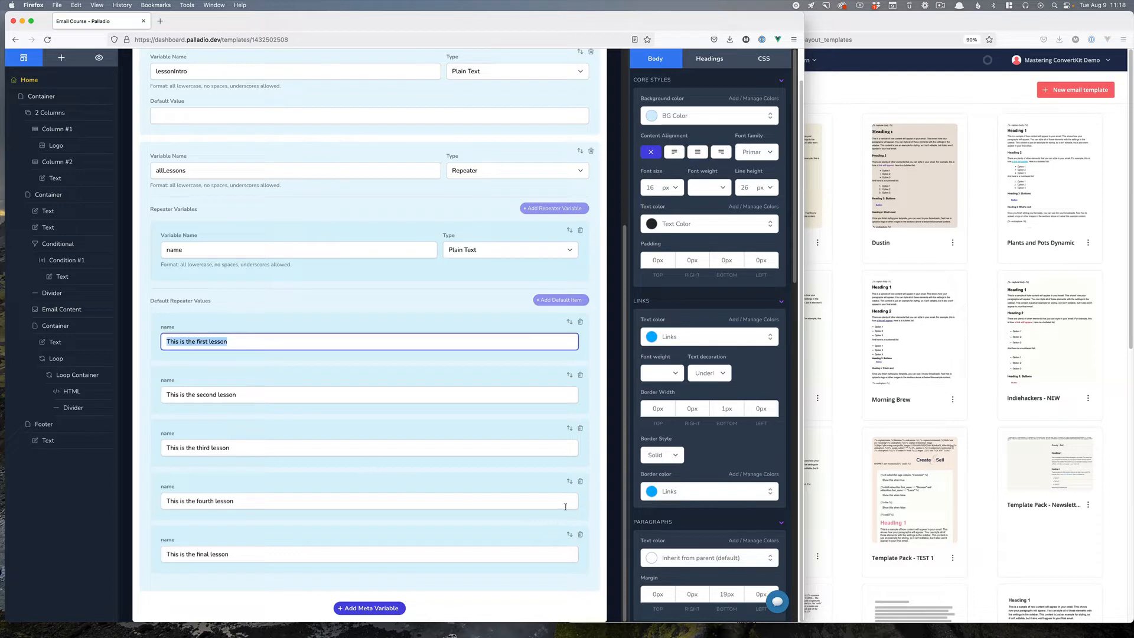
click(579, 534)
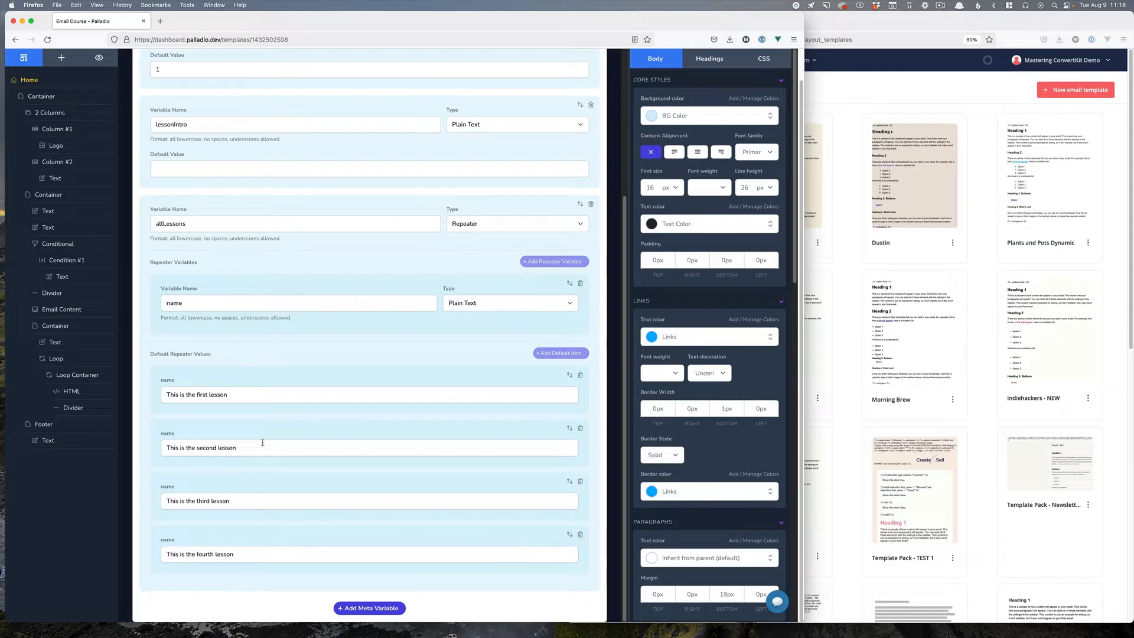
double_click(252, 398)
triple_click(252, 399)
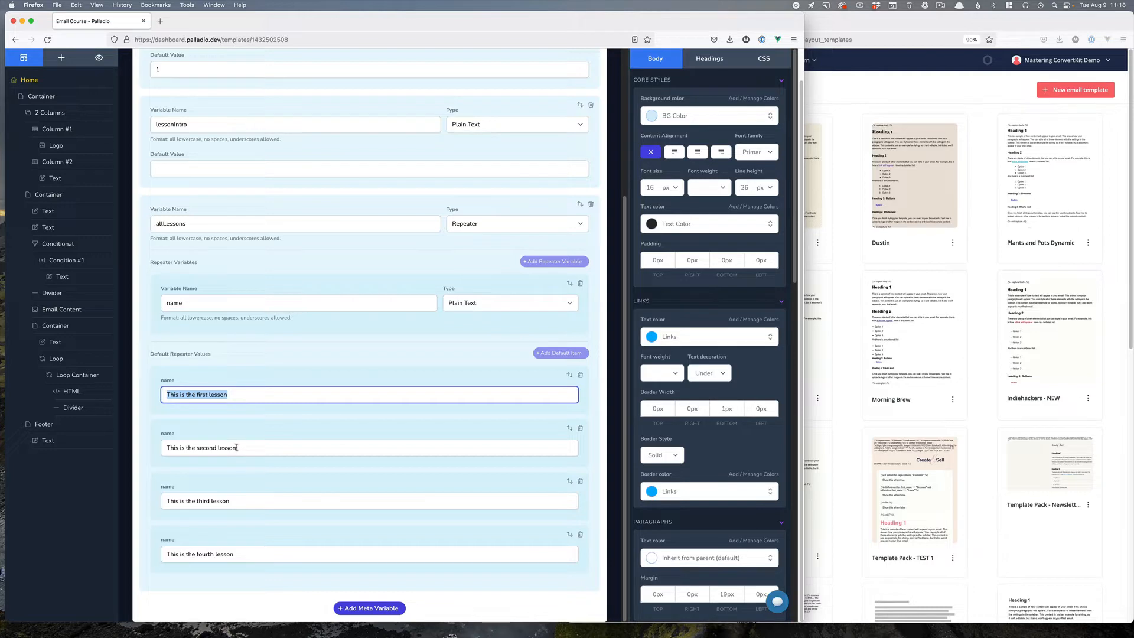
click(297, 437)
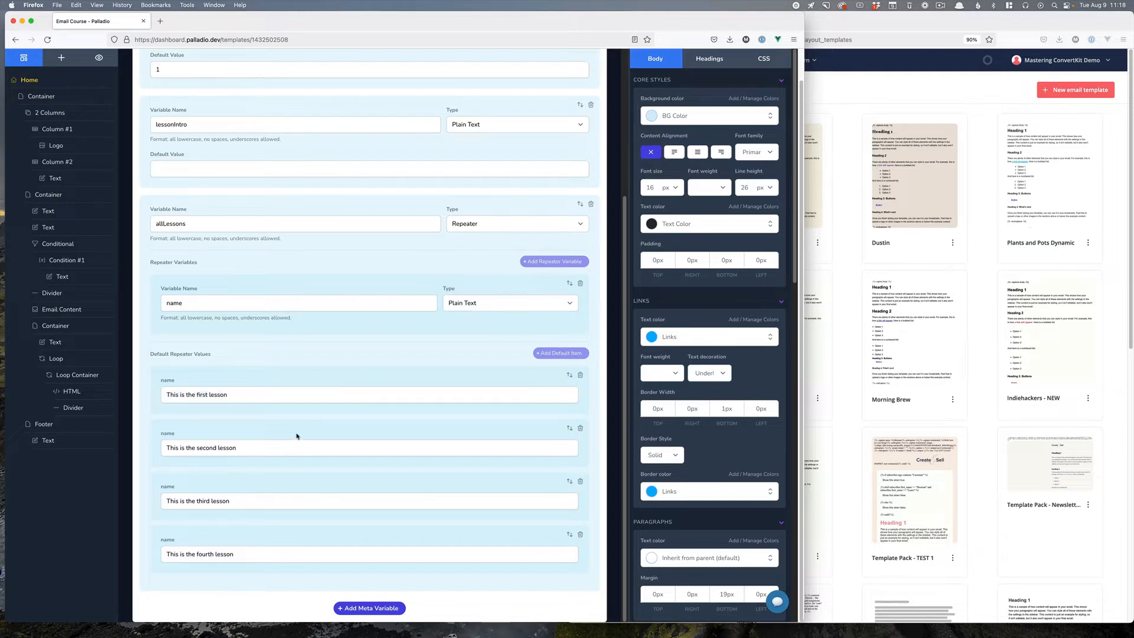
scroll(310, 461, up, 5)
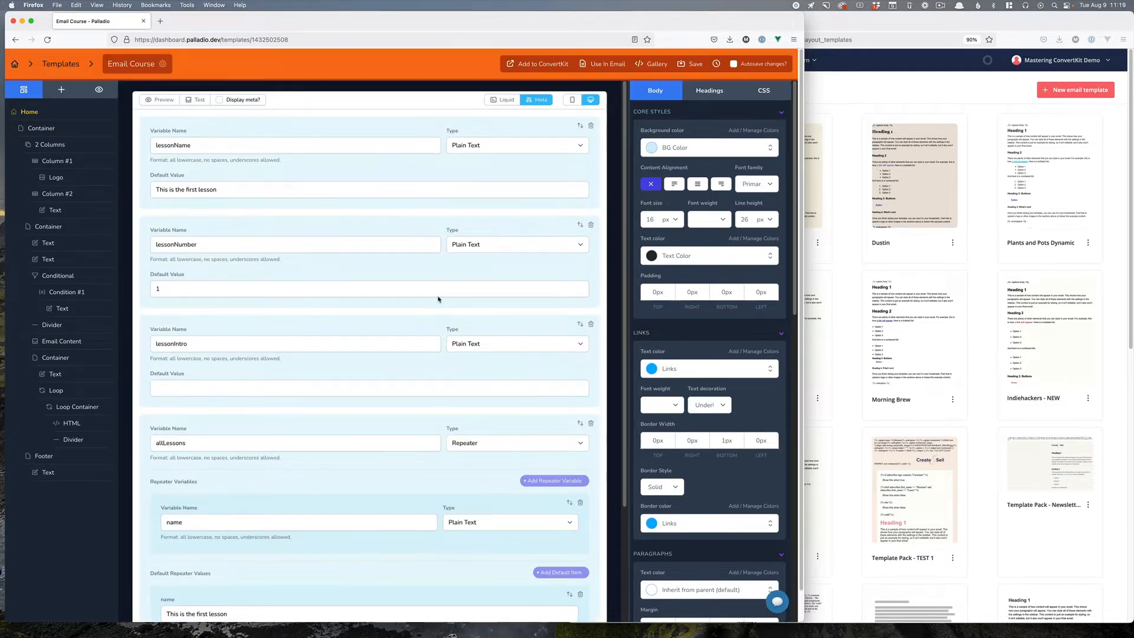
click(689, 64)
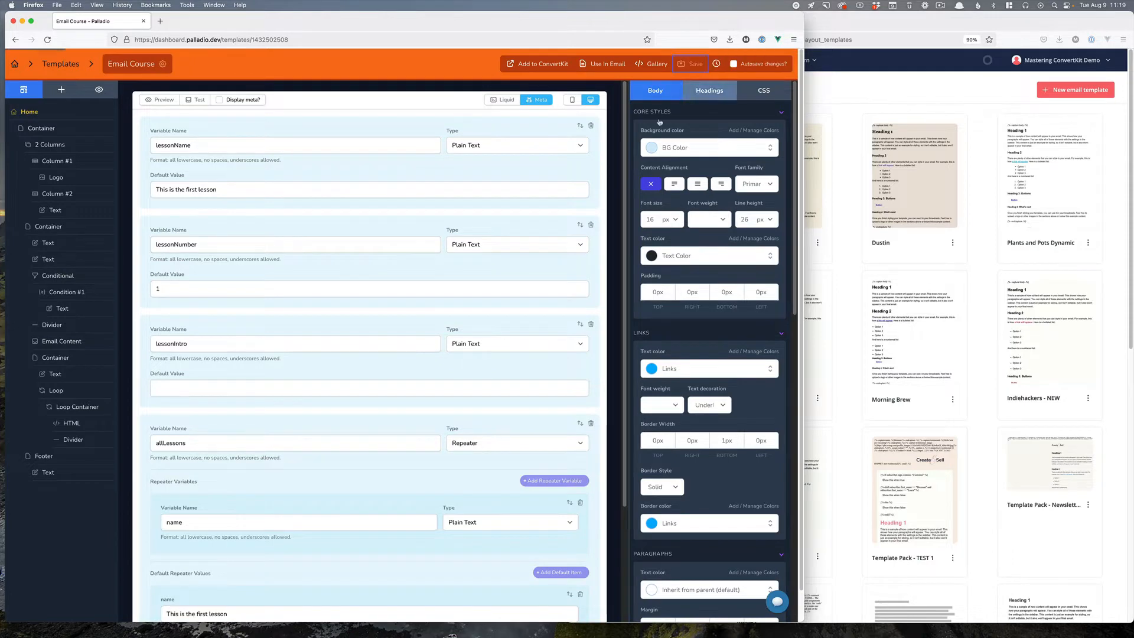
Leave the meta variables and preview the rendered email to check the lessons in the course syllabus
click(544, 101)
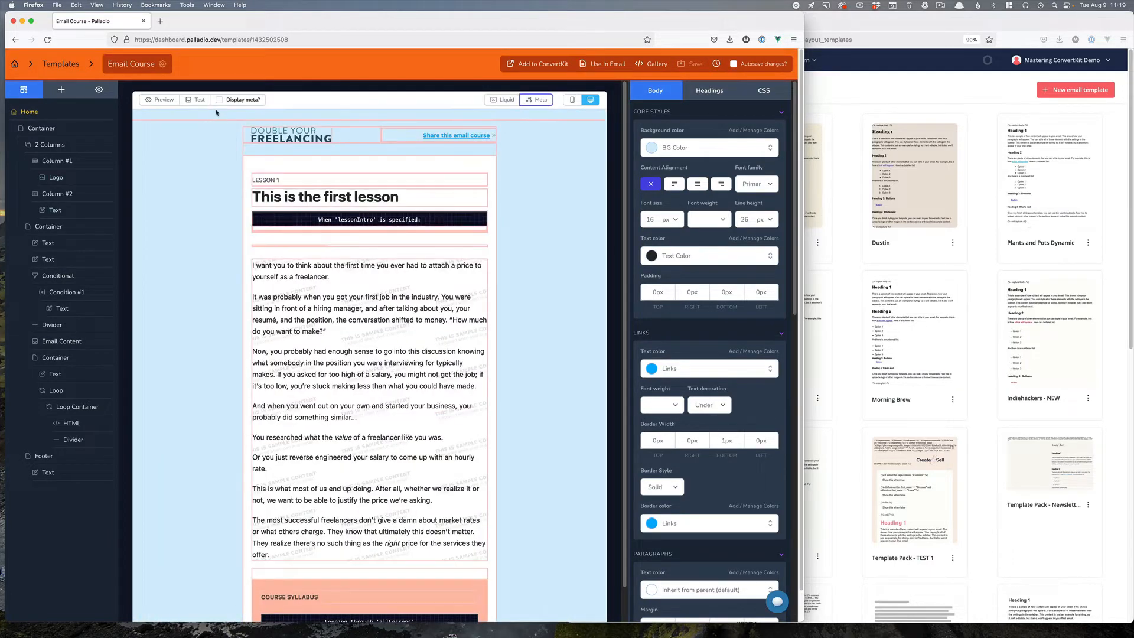
click(169, 101)
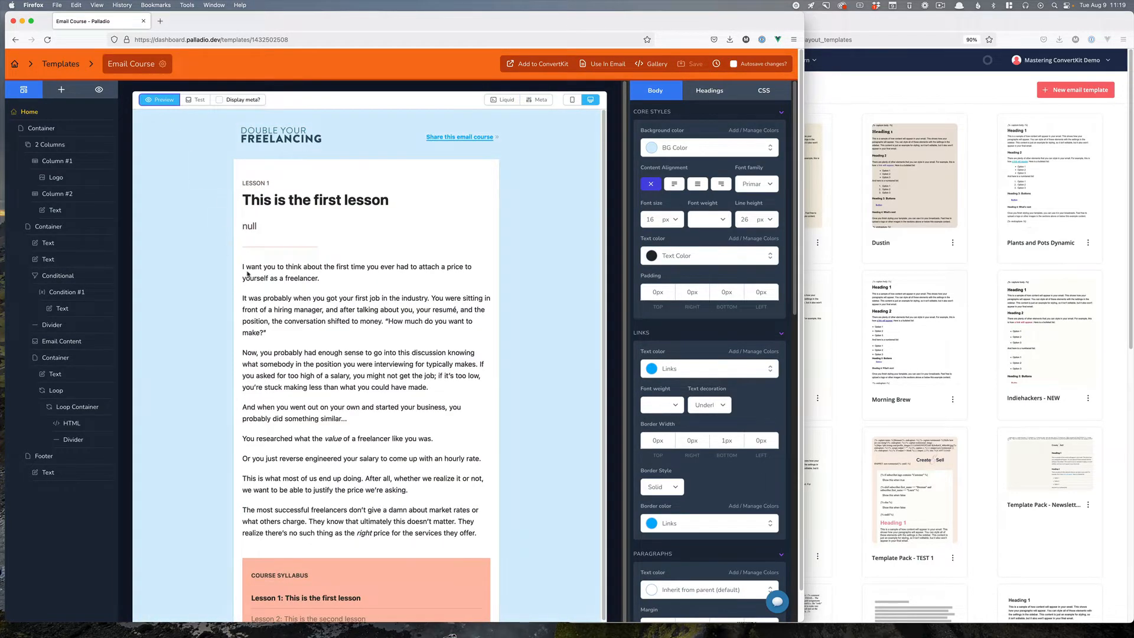
scroll(262, 528, down, 3)
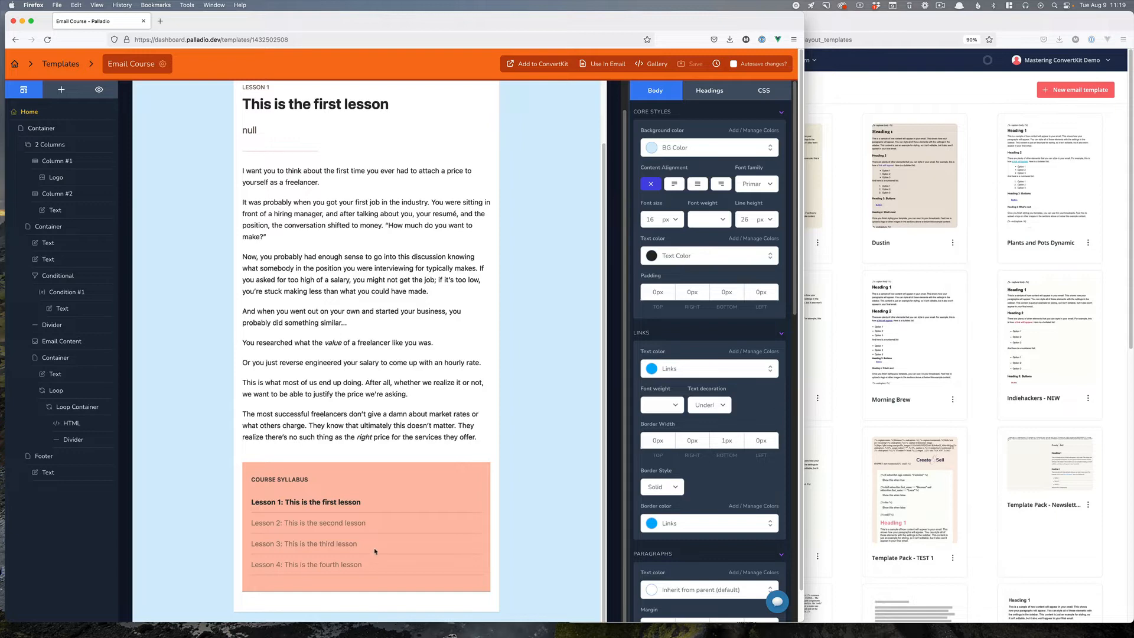
scroll(378, 554, up, 2)
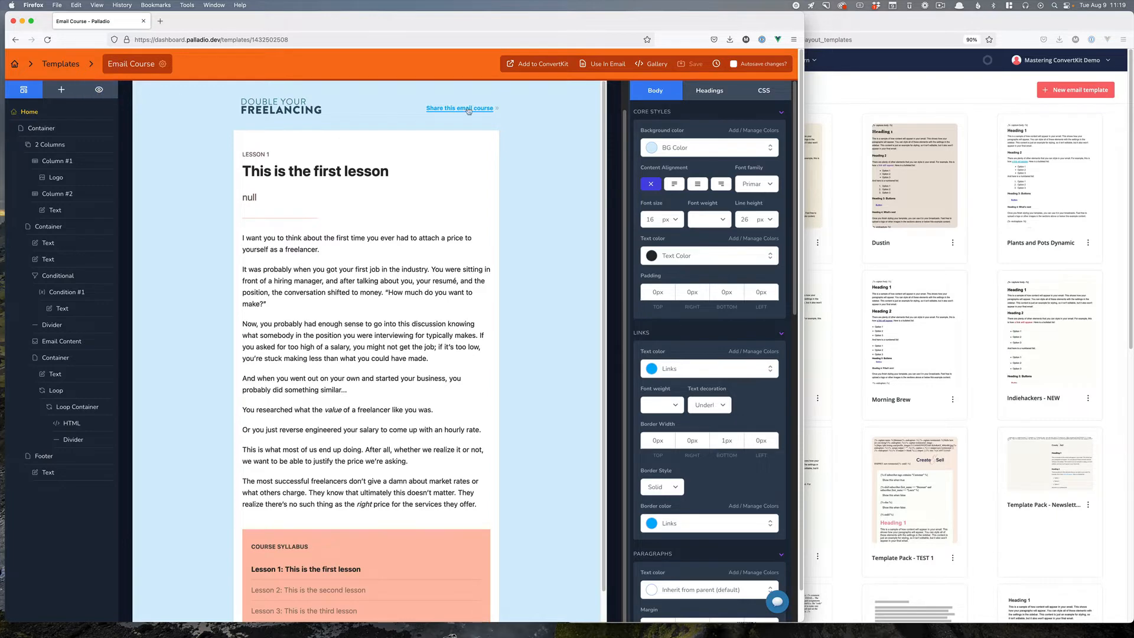
scroll(324, 141, up, 1)
click(160, 100)
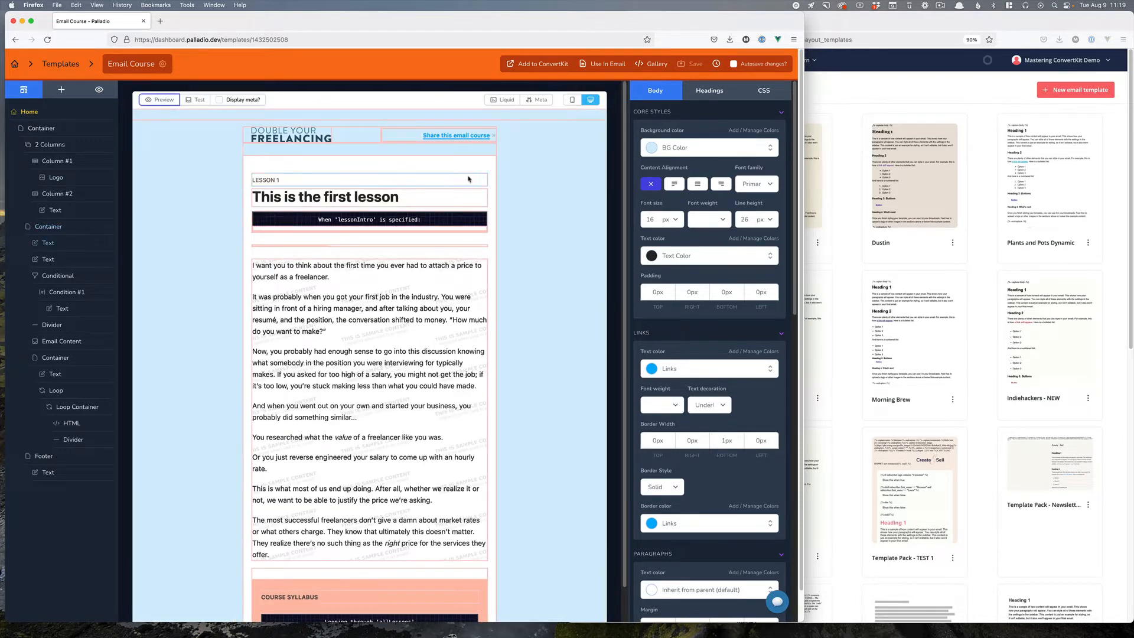
Copy the template's compiled HTML to the clipboard for adding it to ConvertKit
click(546, 255)
click(520, 64)
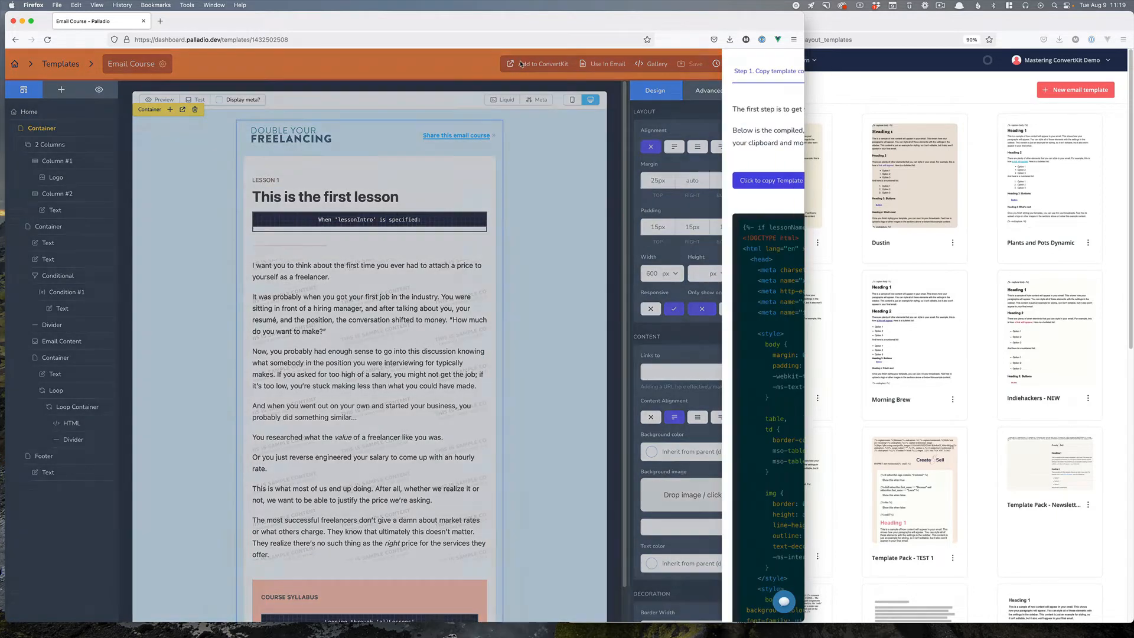
click(527, 181)
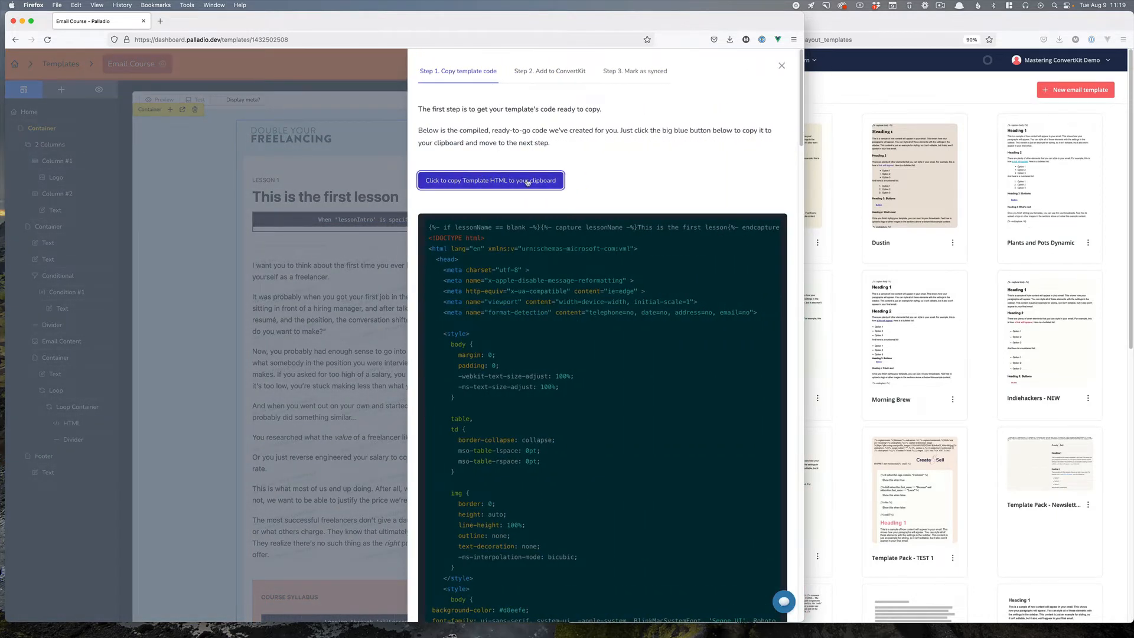
Switch to ConvertKit and start a new email template based on Custom HTML
click(911, 98)
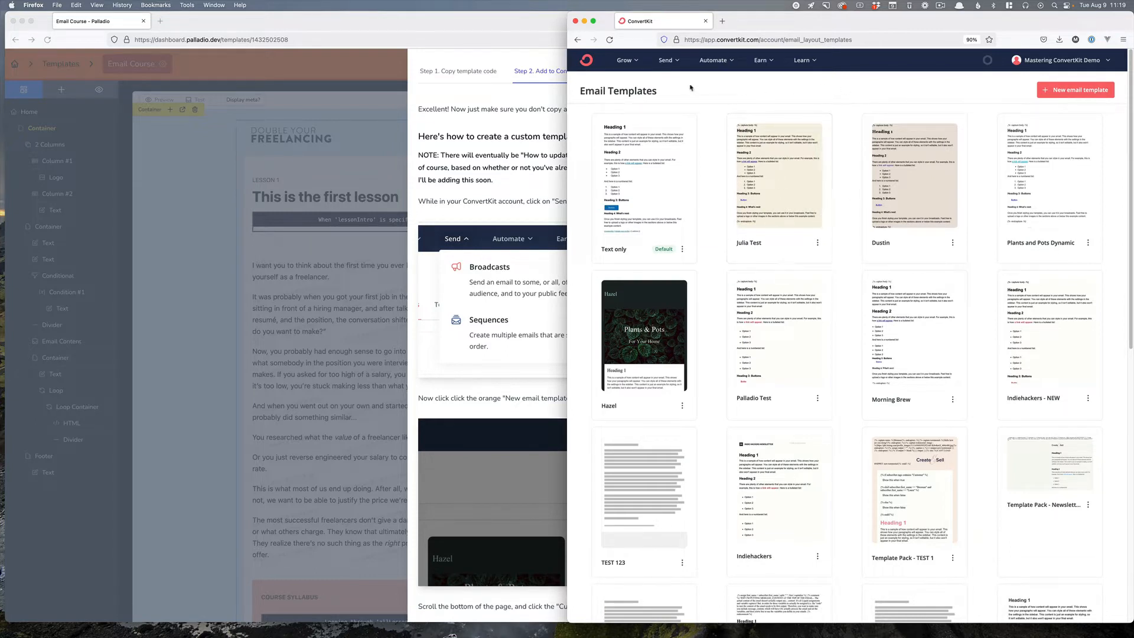
click(666, 60)
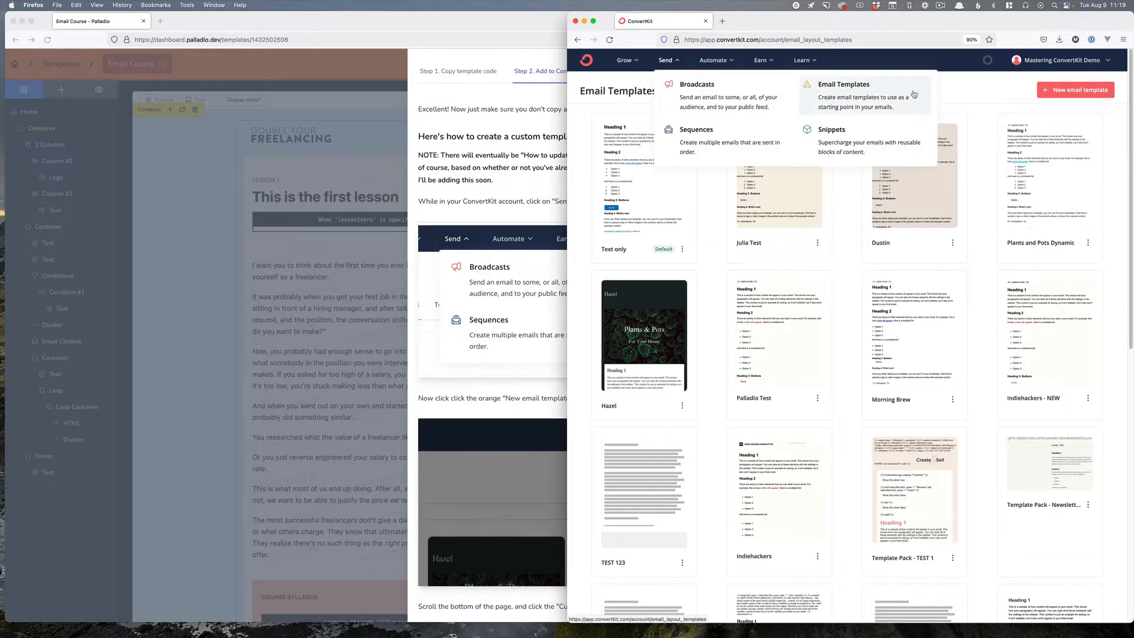
click(1098, 97)
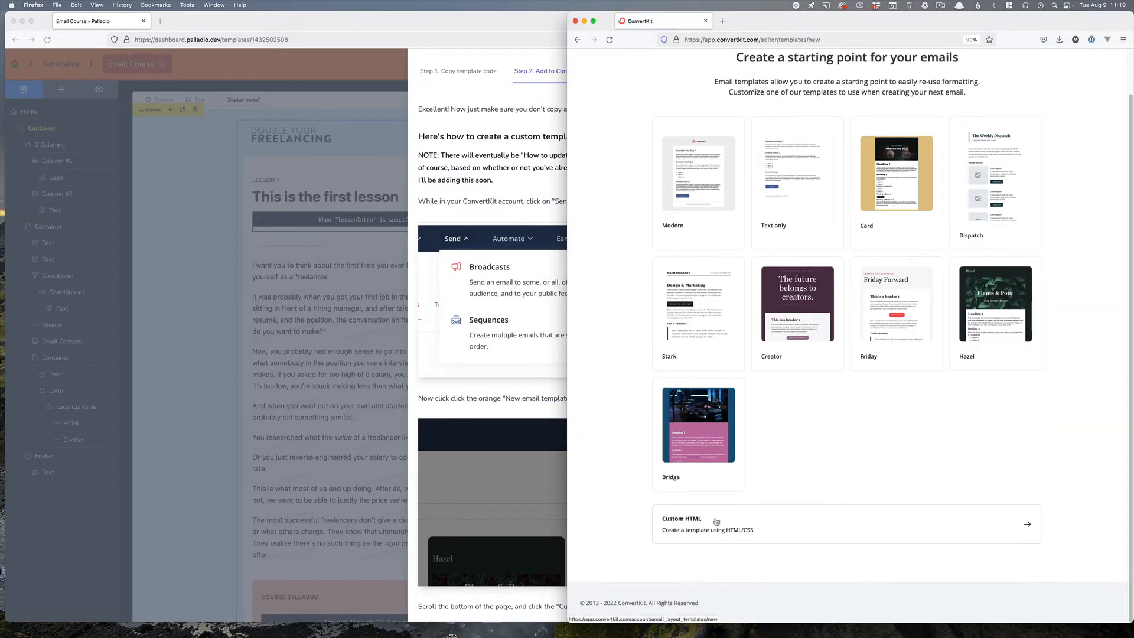
click(716, 522)
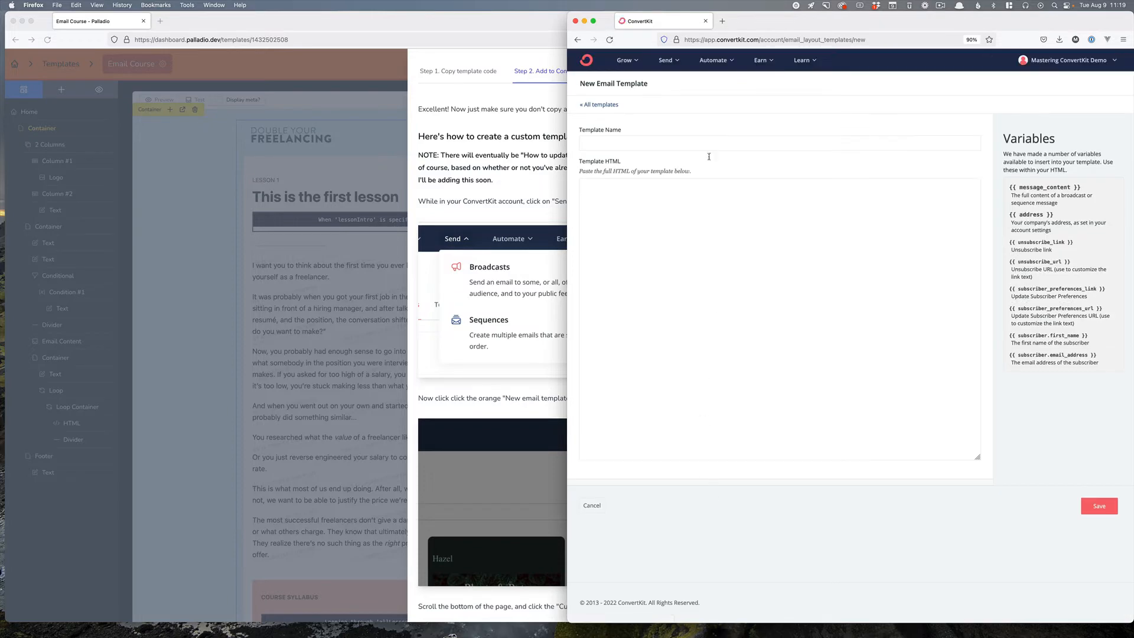
Paste the copied HTML as the new template's code, name the template "Email Course" and save it
click(707, 211)
key(super+v)
scroll(706, 224, up, 10)
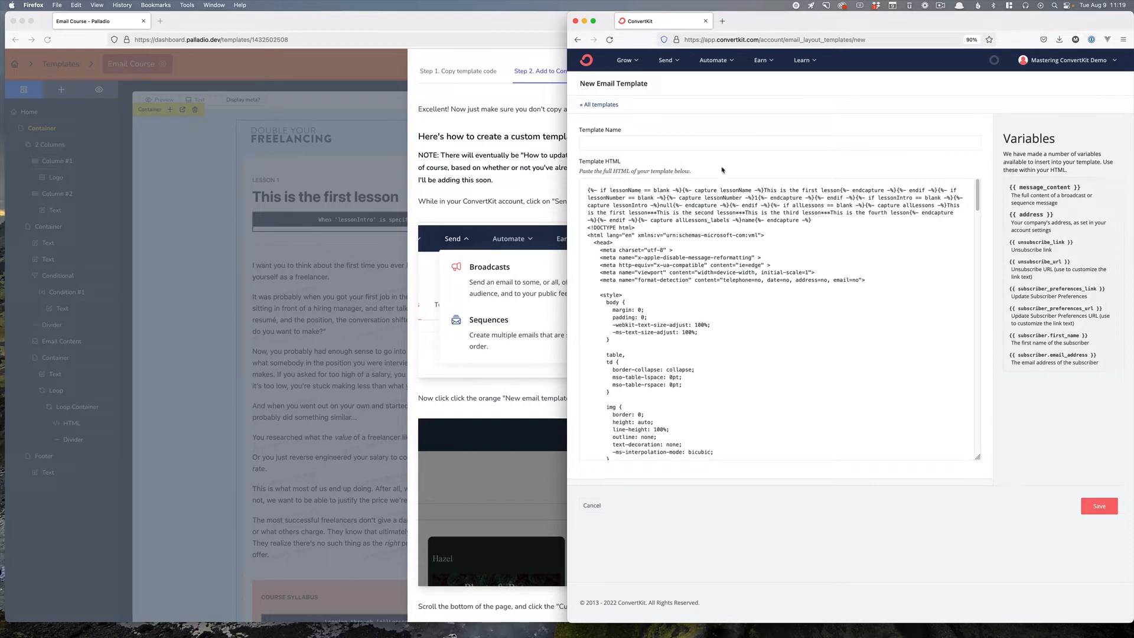
click(723, 141)
text(Email Course)
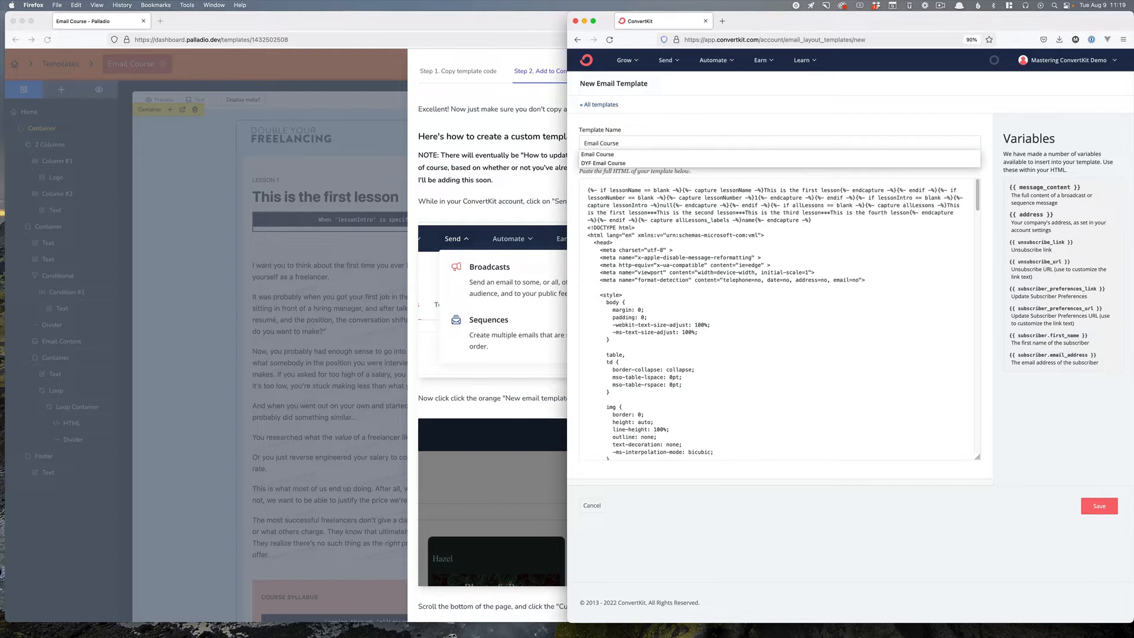
click(740, 125)
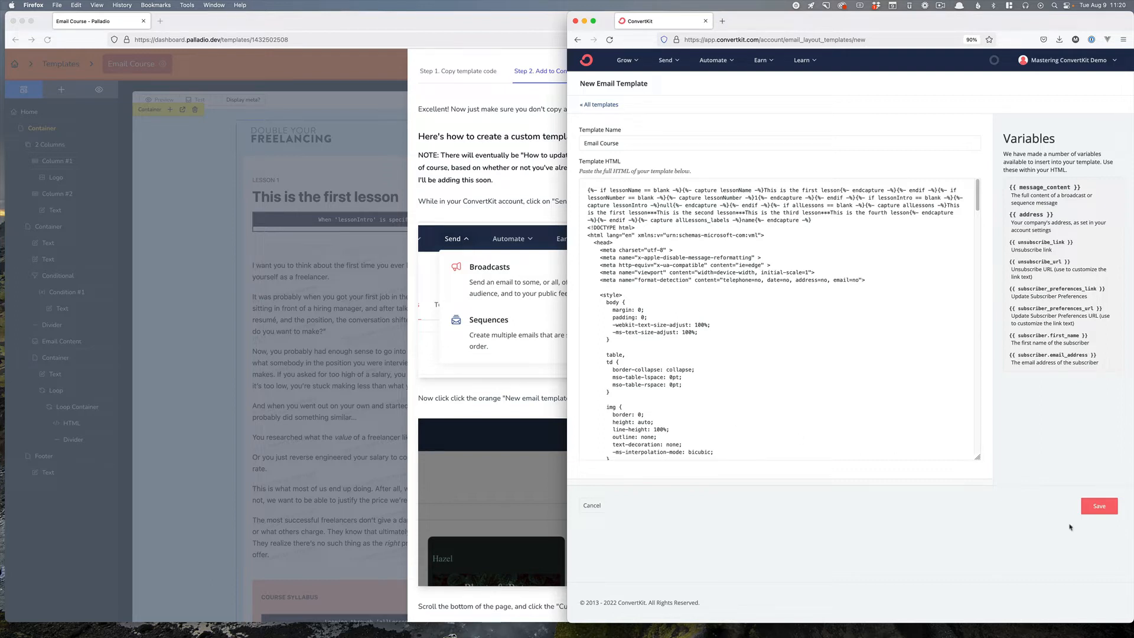
click(1099, 506)
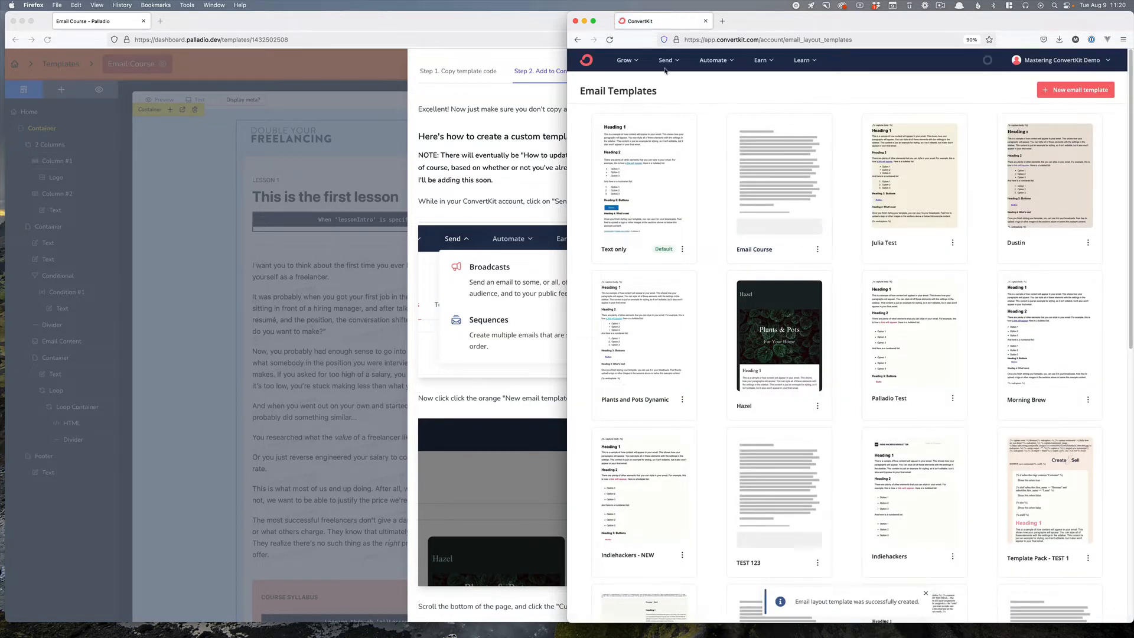
Create a new email sequence named "Email Course Test"
click(665, 62)
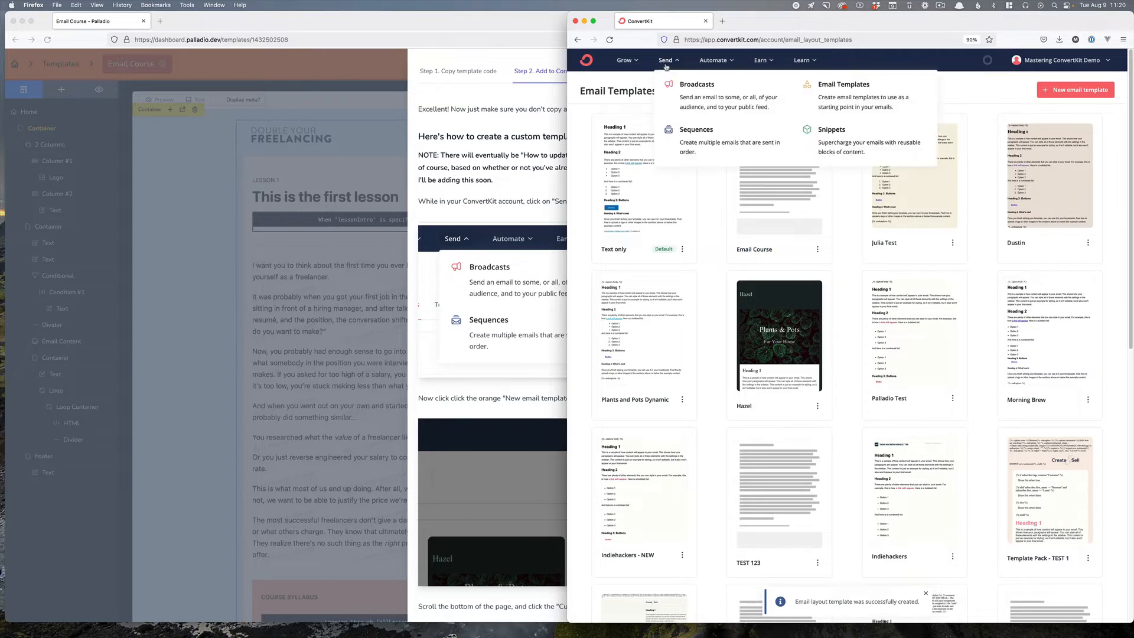
click(716, 135)
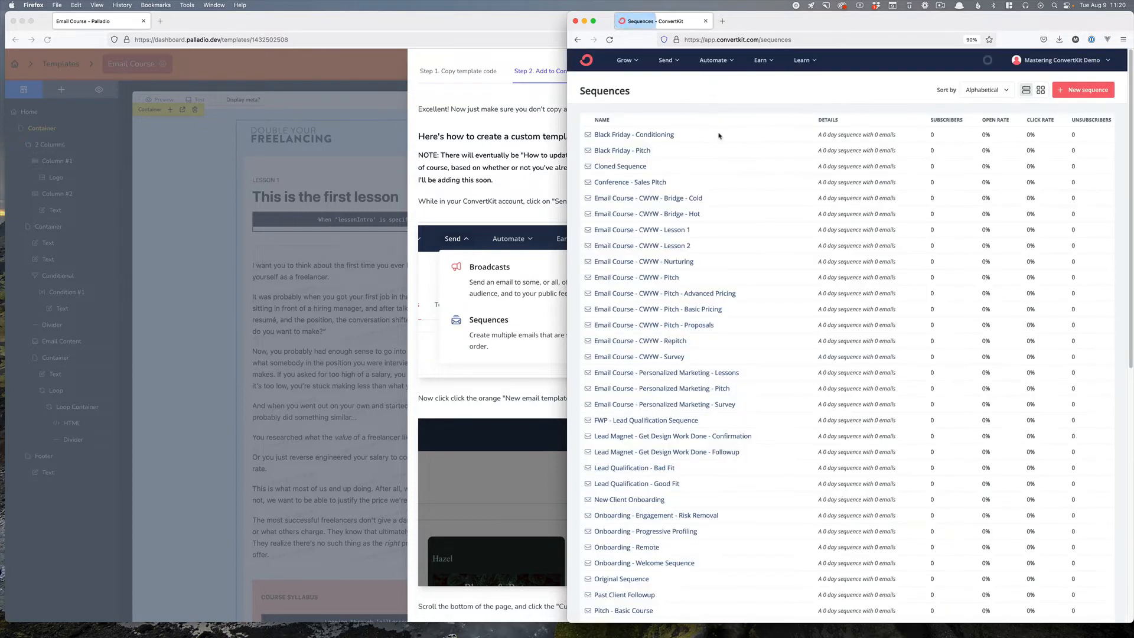
click(1090, 90)
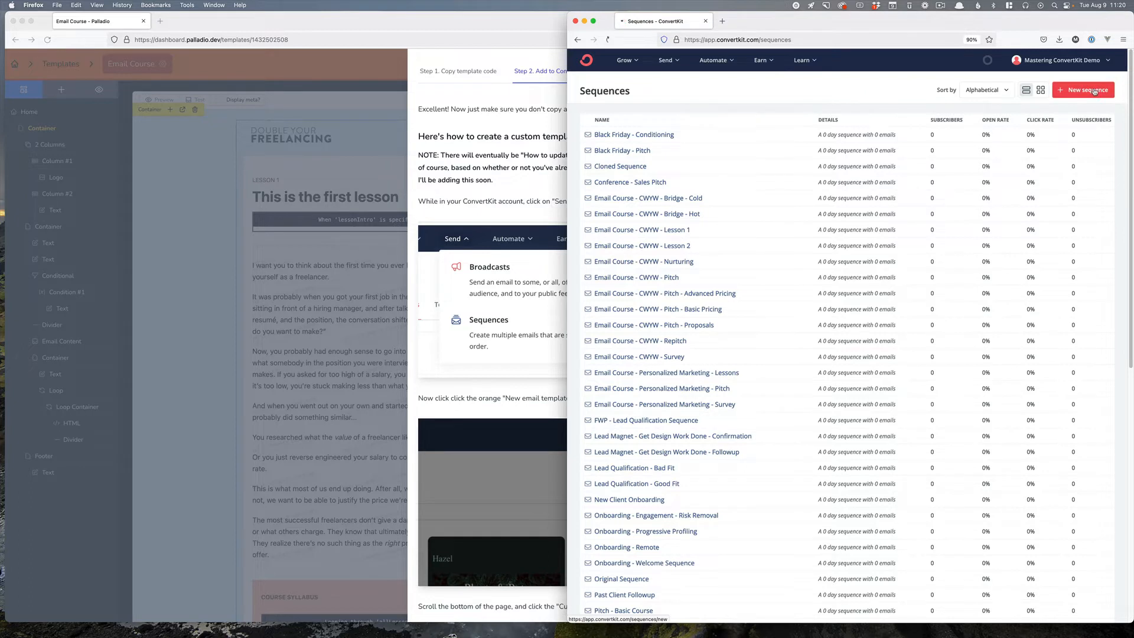
text(Email)
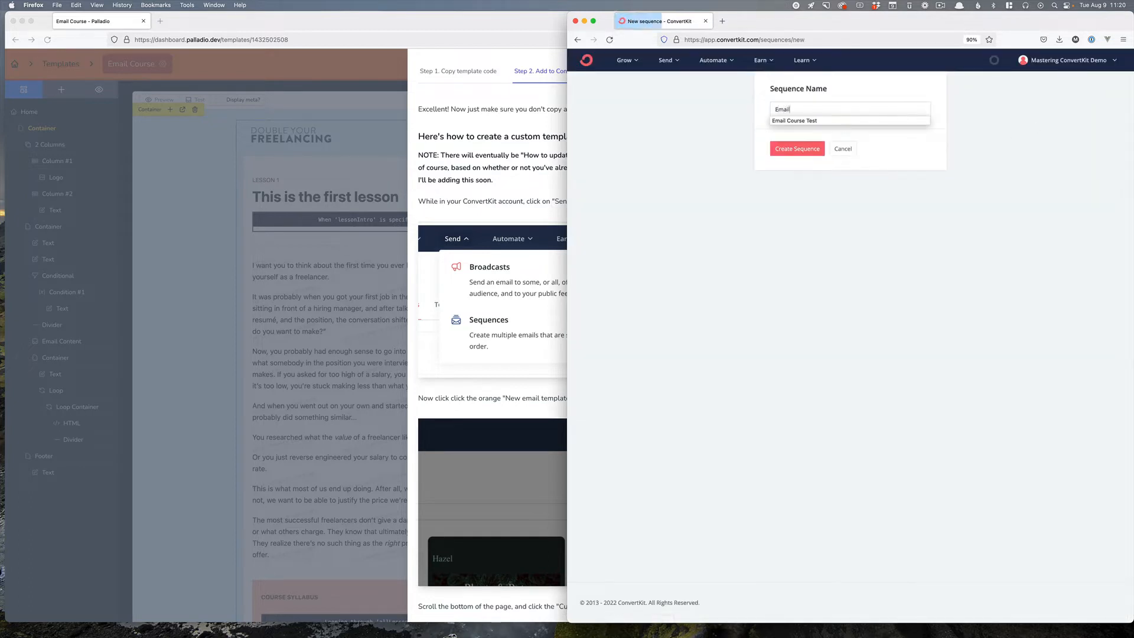
text( Course Test)
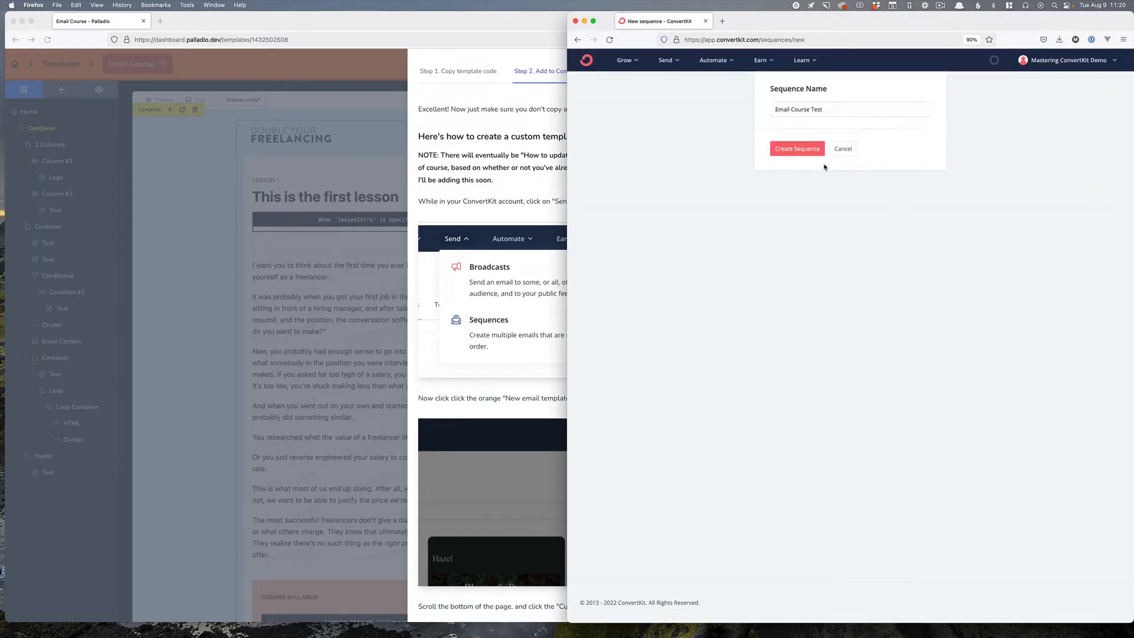
click(803, 149)
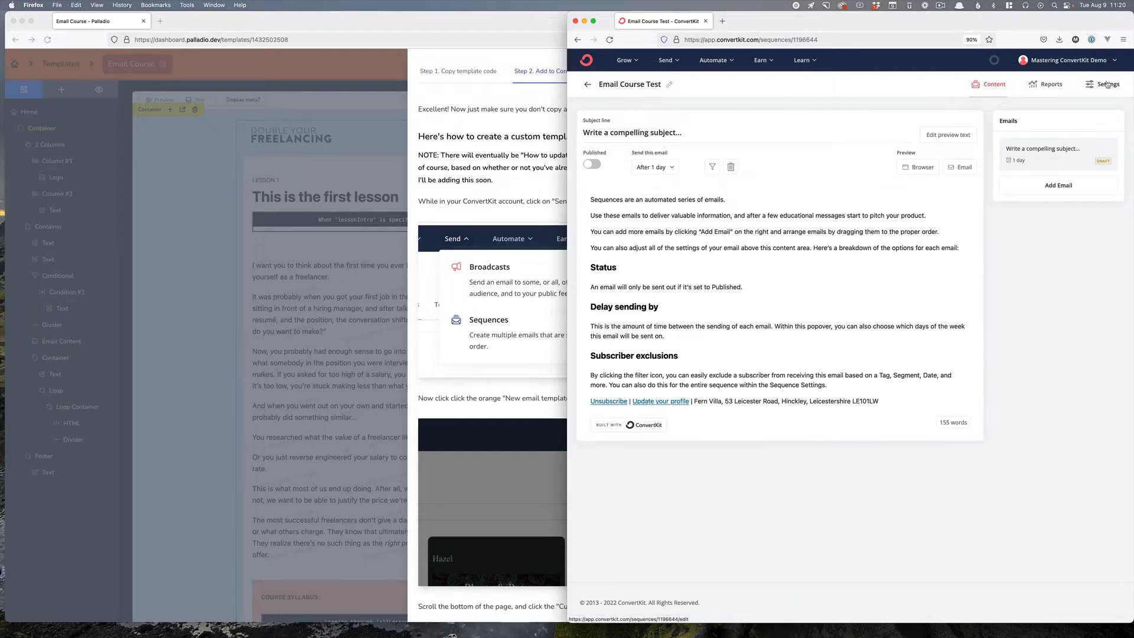
Set the sequence's email template to Email Course and save the sequence settings
click(1107, 85)
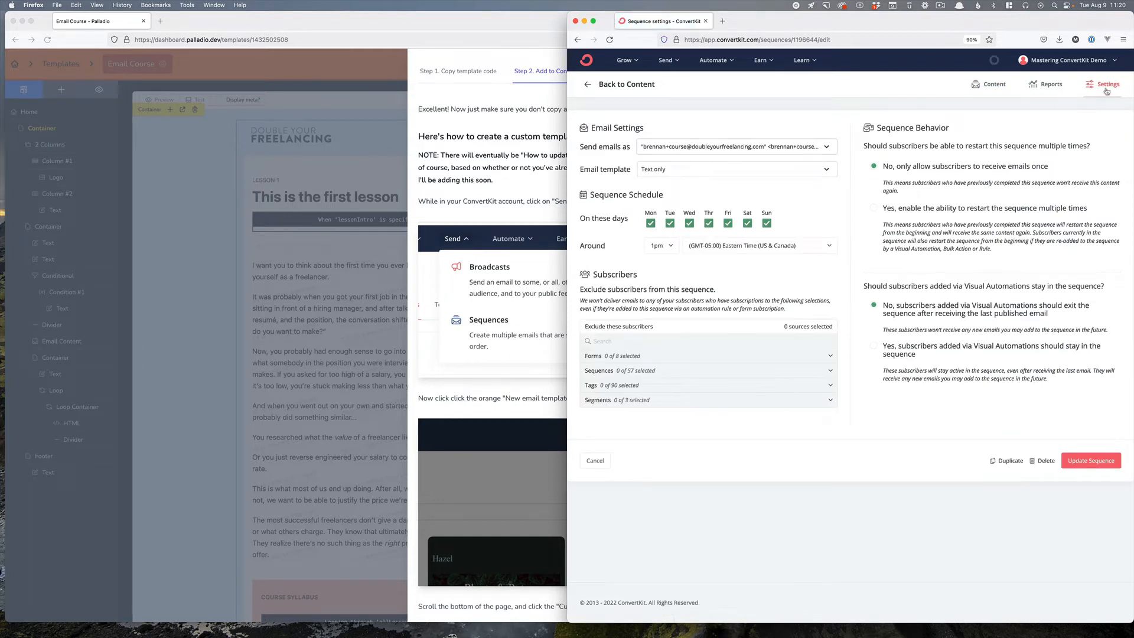
click(722, 175)
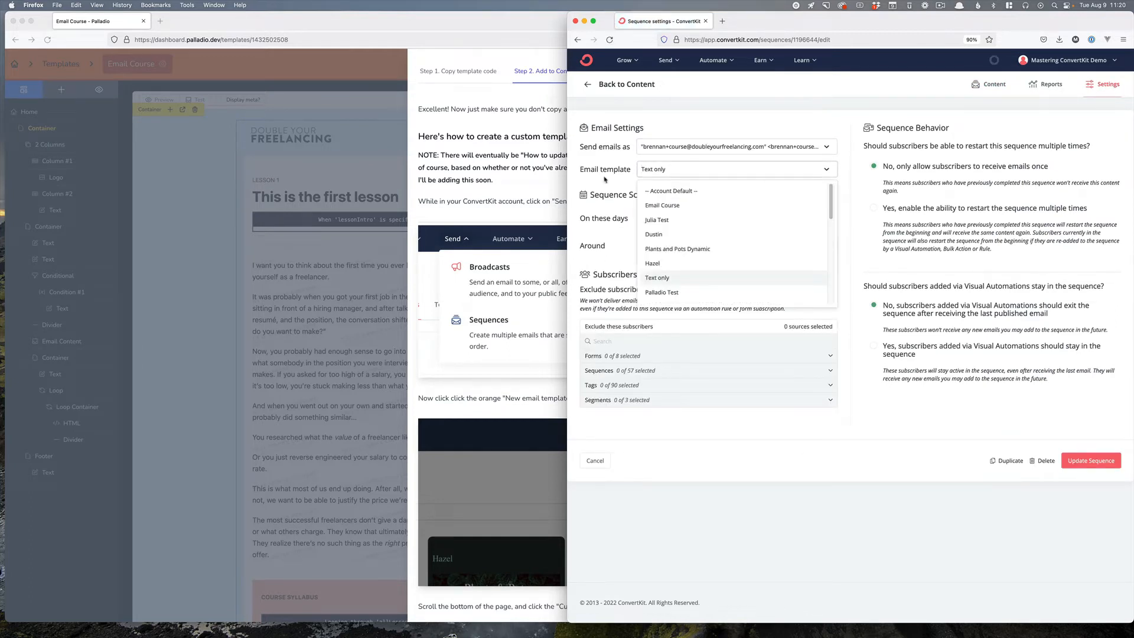
click(669, 202)
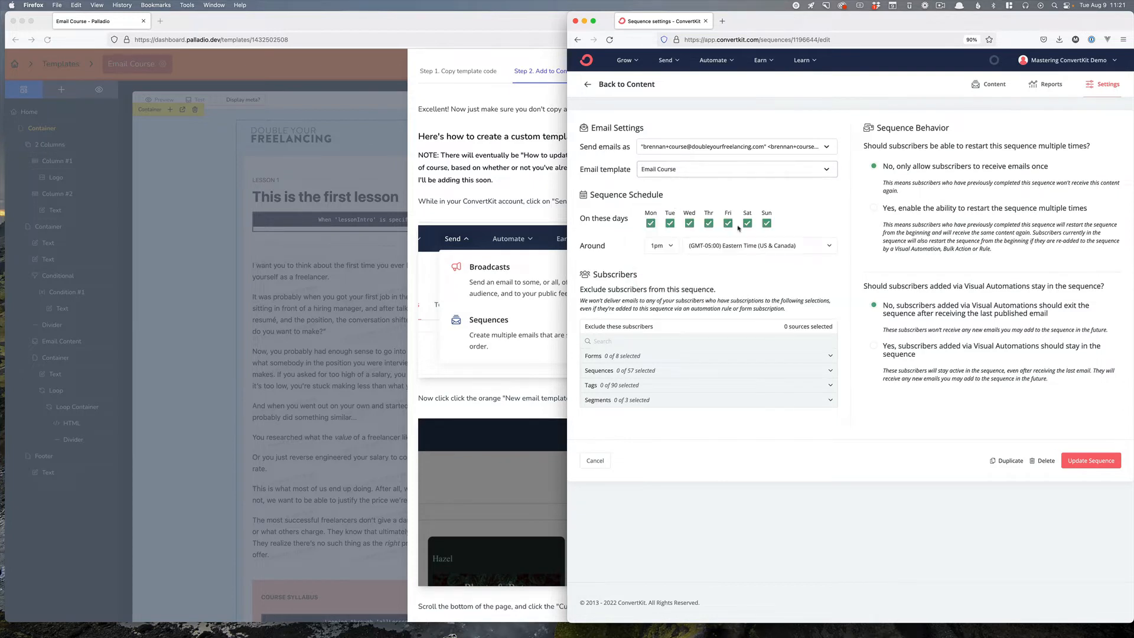
click(1082, 461)
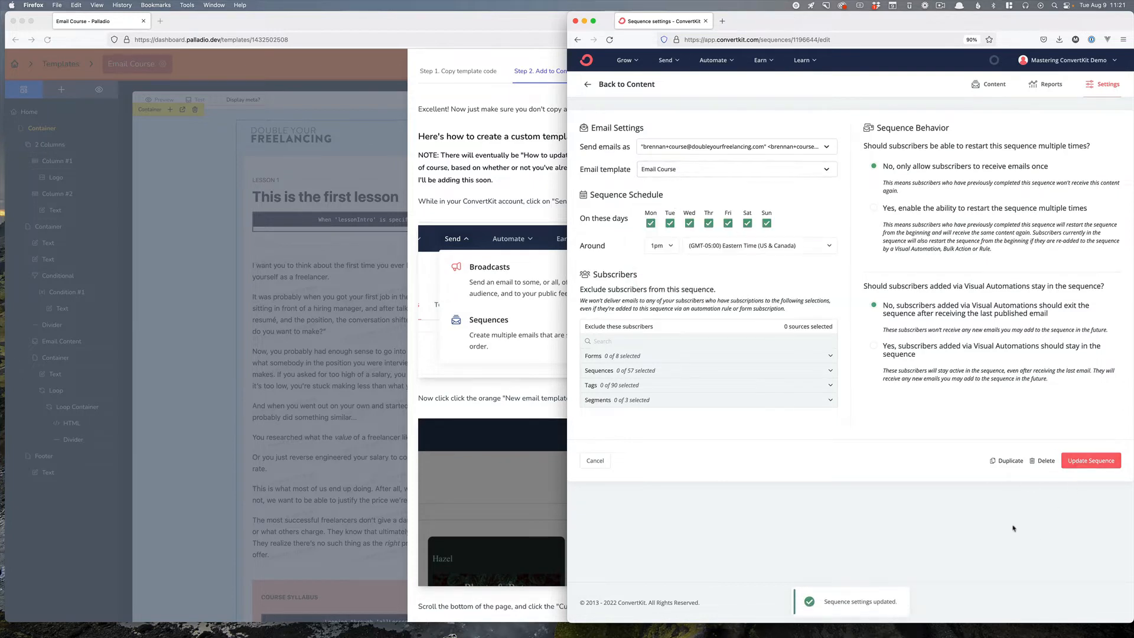
Return to the sequence's content and delete all placeholder body text from its first email
click(985, 85)
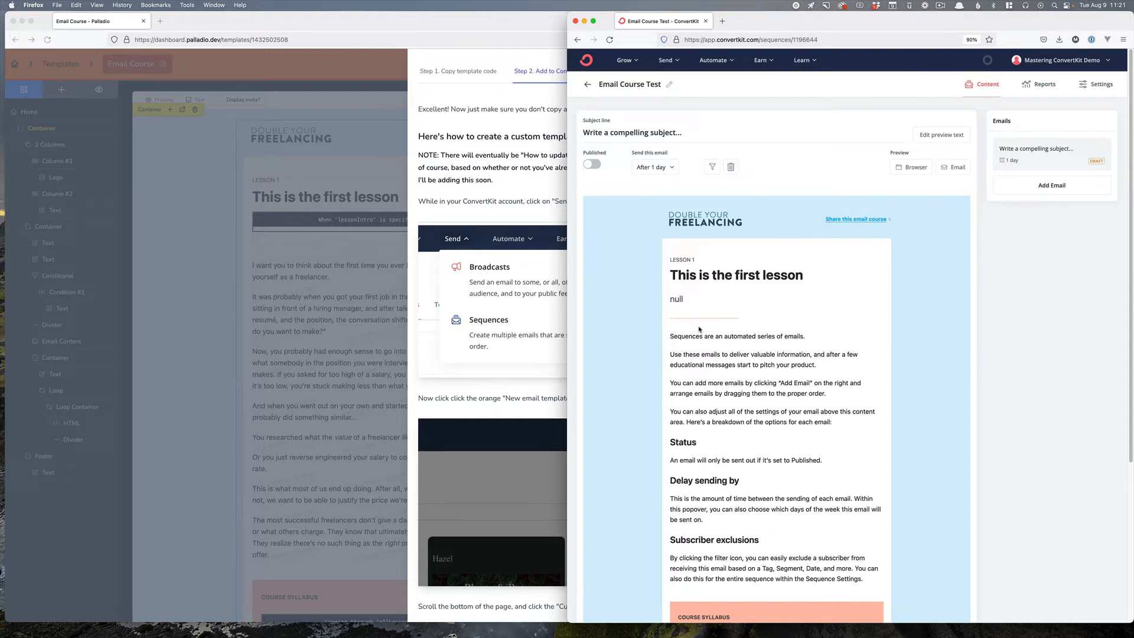
drag(695, 307, 659, 295)
click(680, 296)
key(super+a)
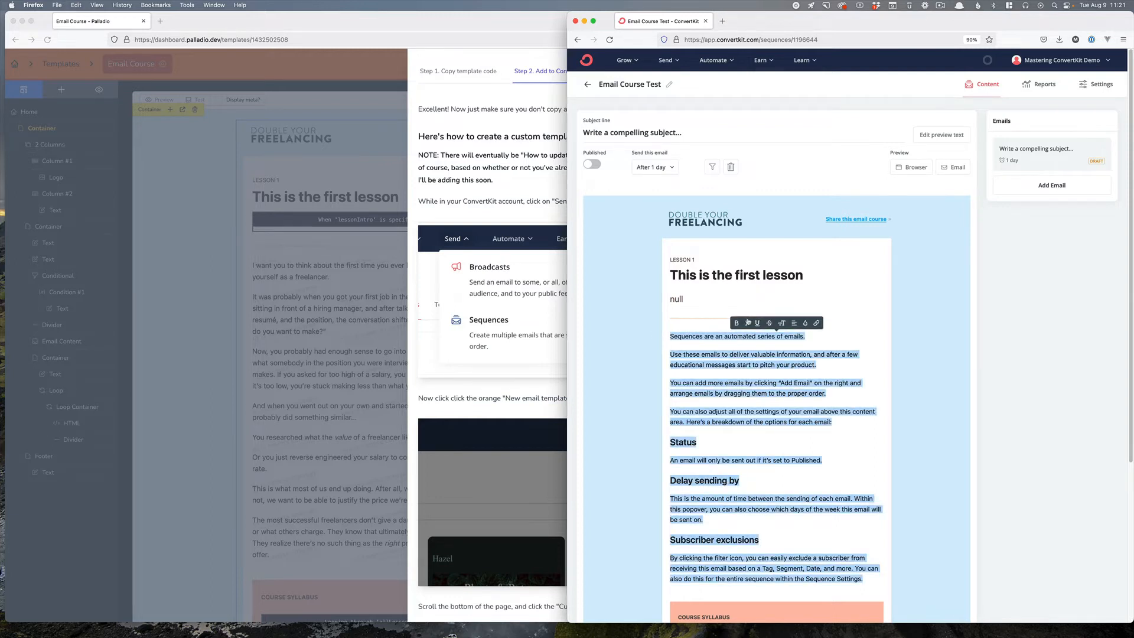
click(801, 412)
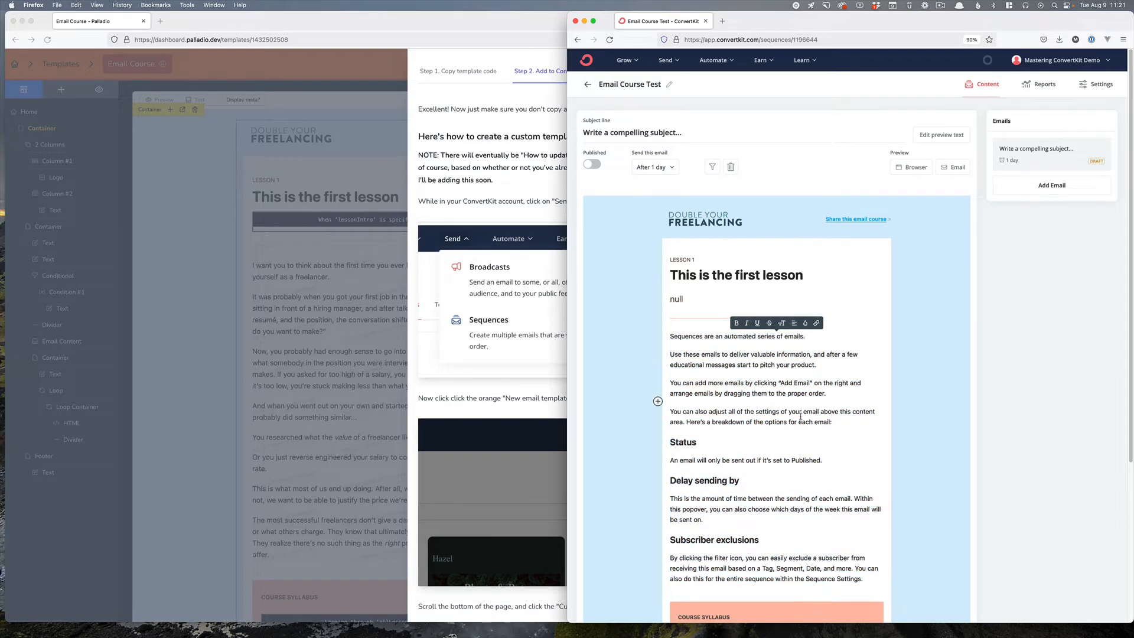
scroll(807, 388, down, 4)
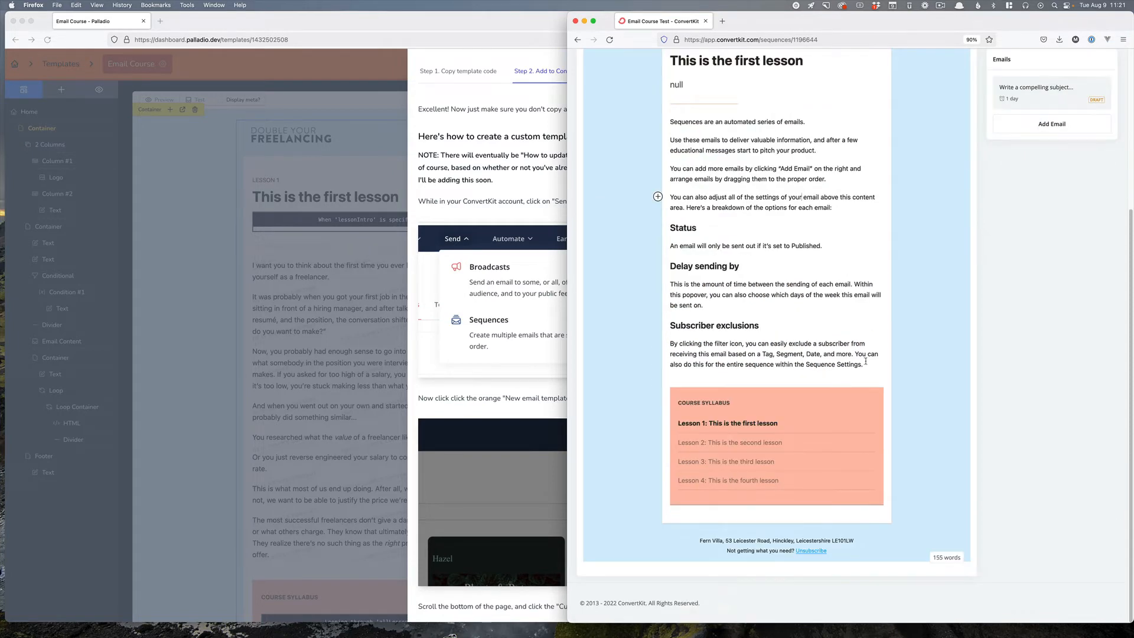
drag(865, 360, 654, 128)
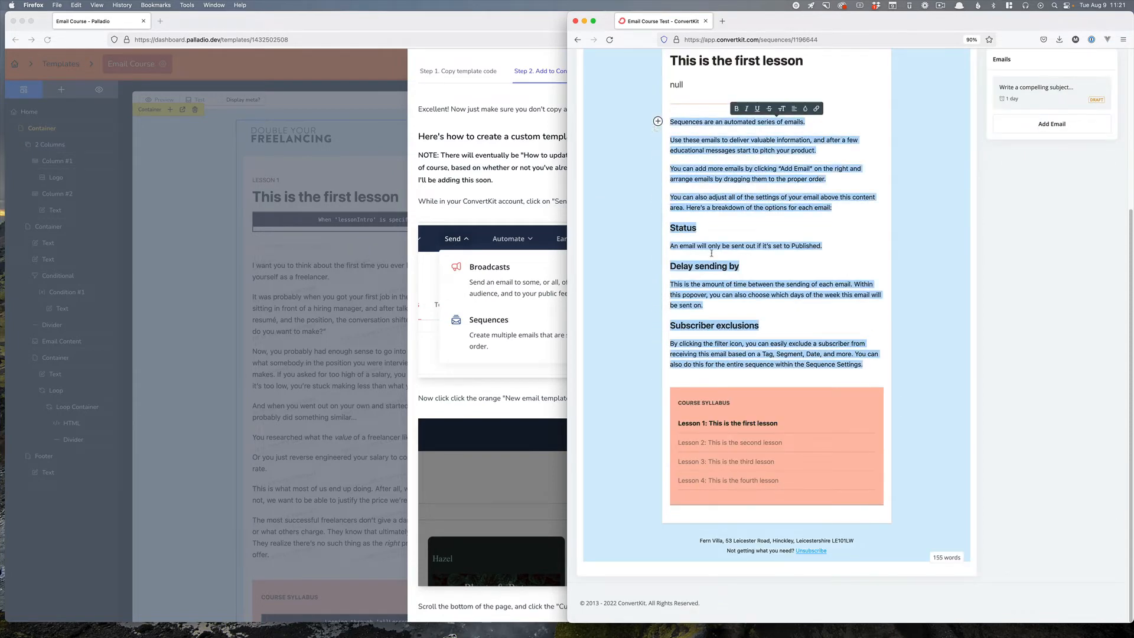
scroll(711, 252, up, 4)
key(BackSpace)
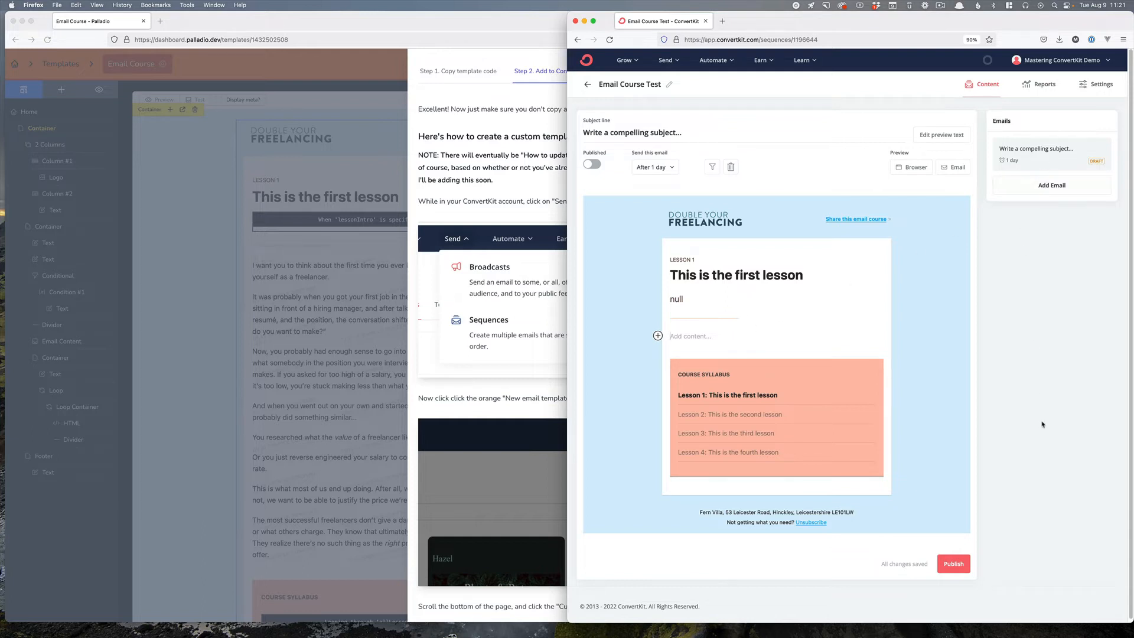
Add three more draft emails to the Email Course Test sequence
click(1014, 185)
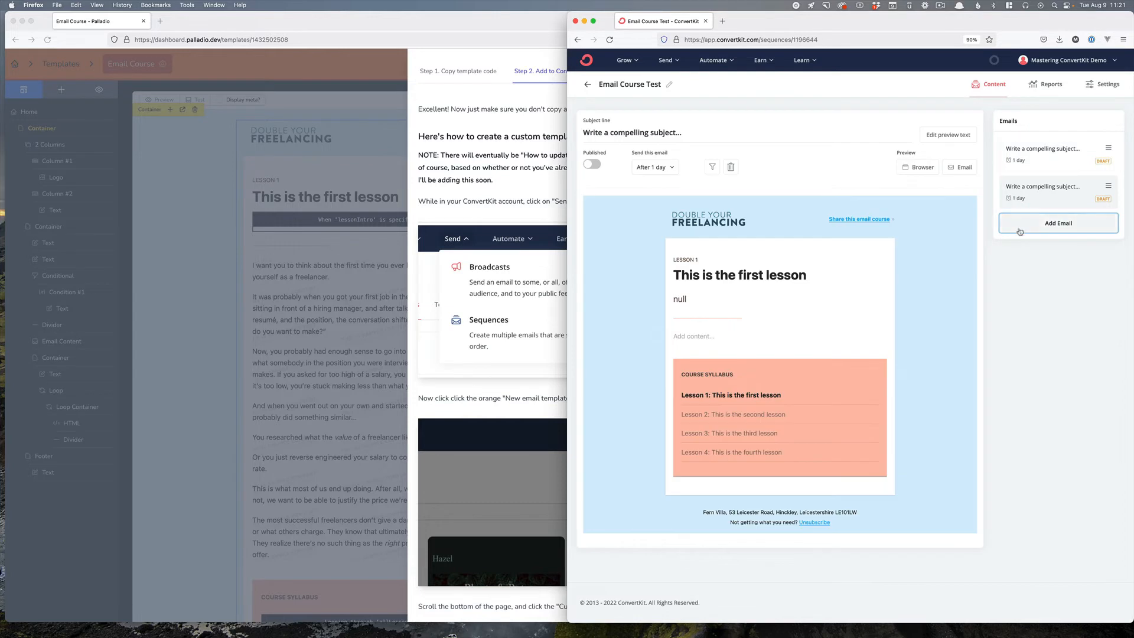
click(1018, 224)
click(1028, 261)
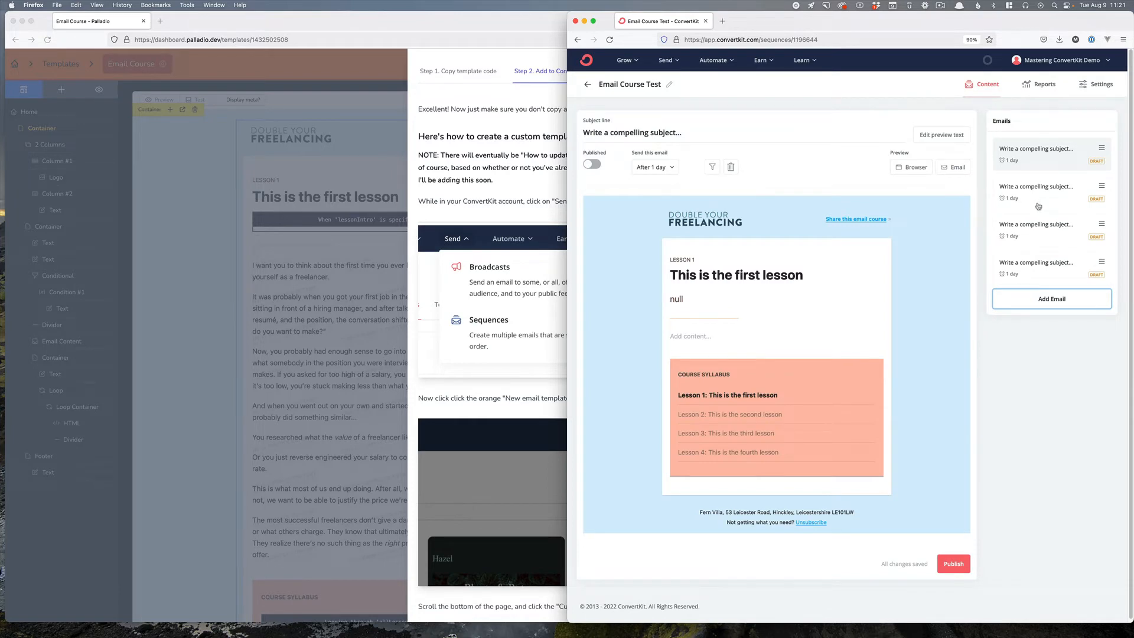
Switch to Palladio, start using the template in an email, and define lessonName as "THIS IS THE FIRST LESSON"
click(197, 300)
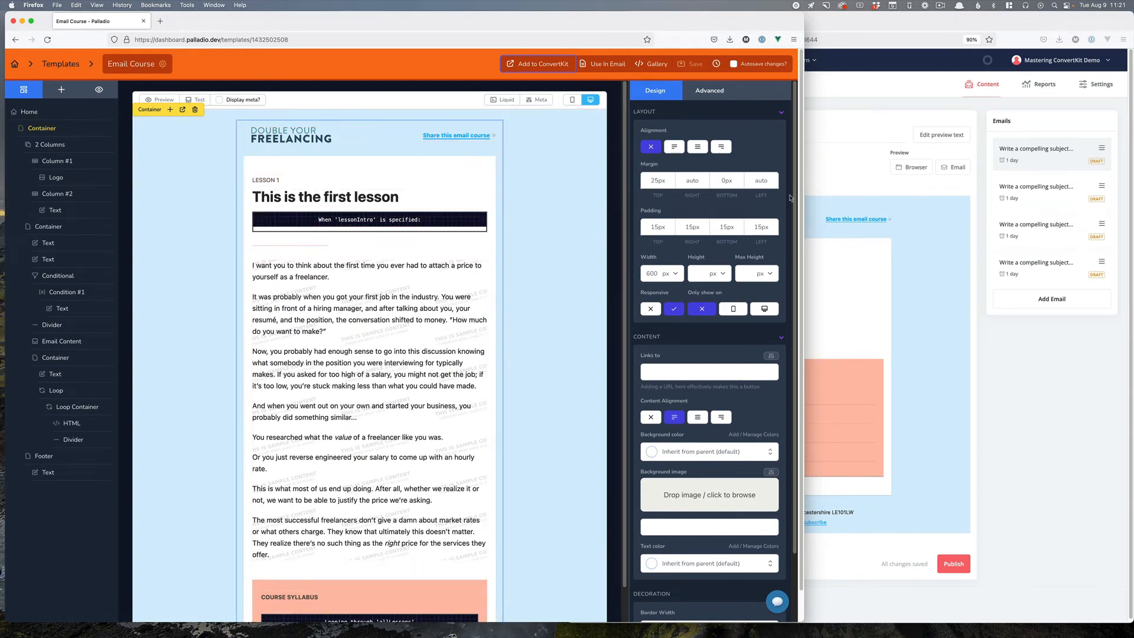
click(1005, 313)
click(460, 218)
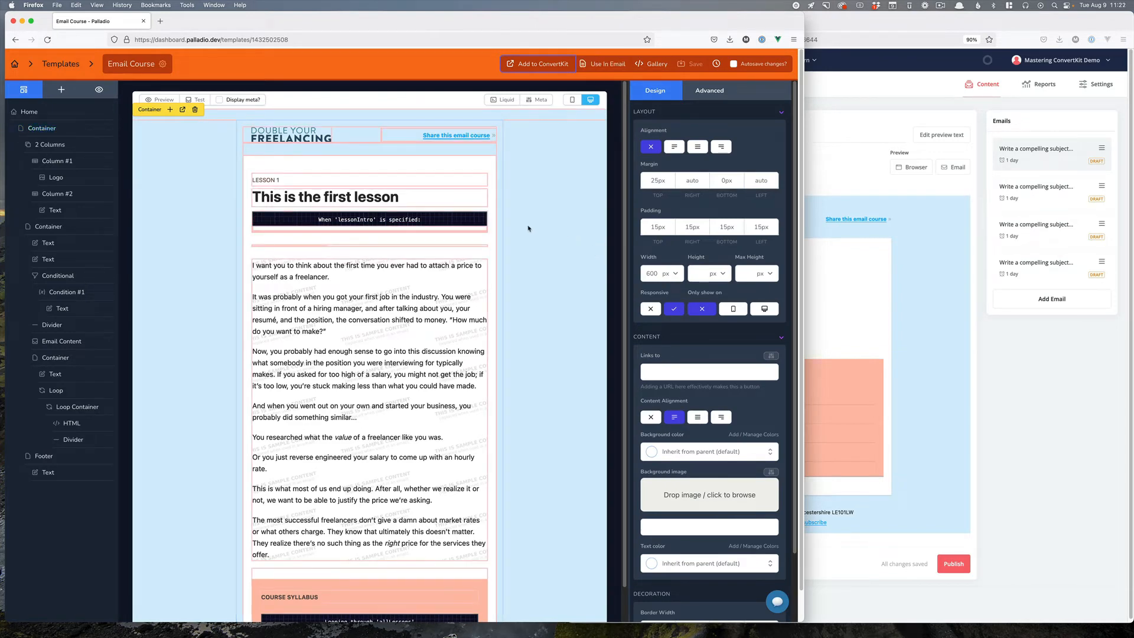
click(601, 63)
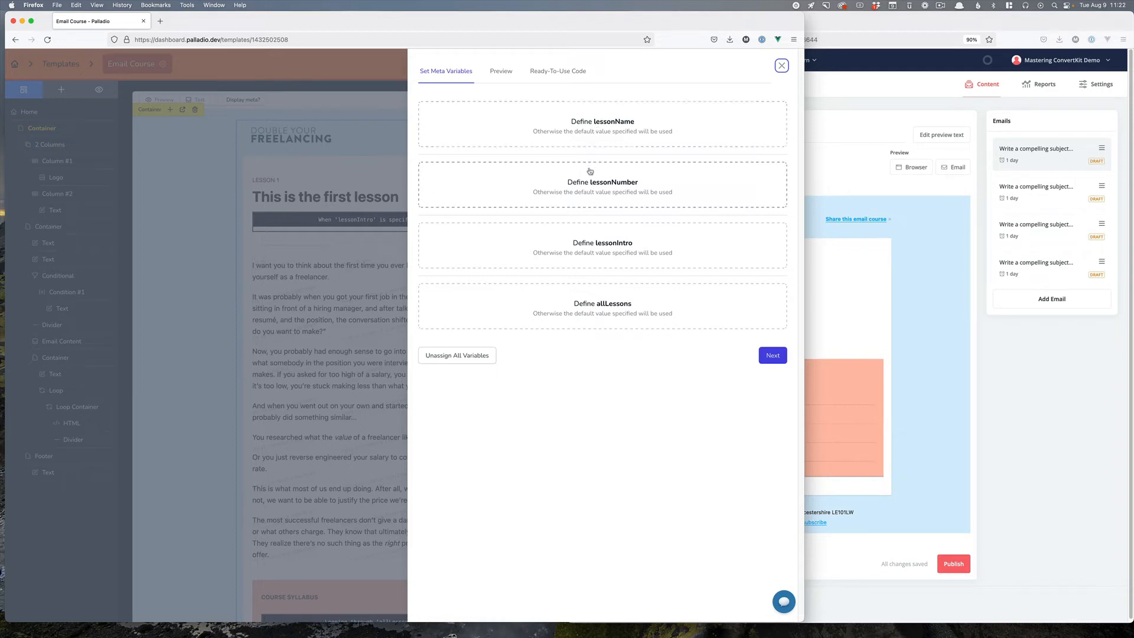
click(590, 144)
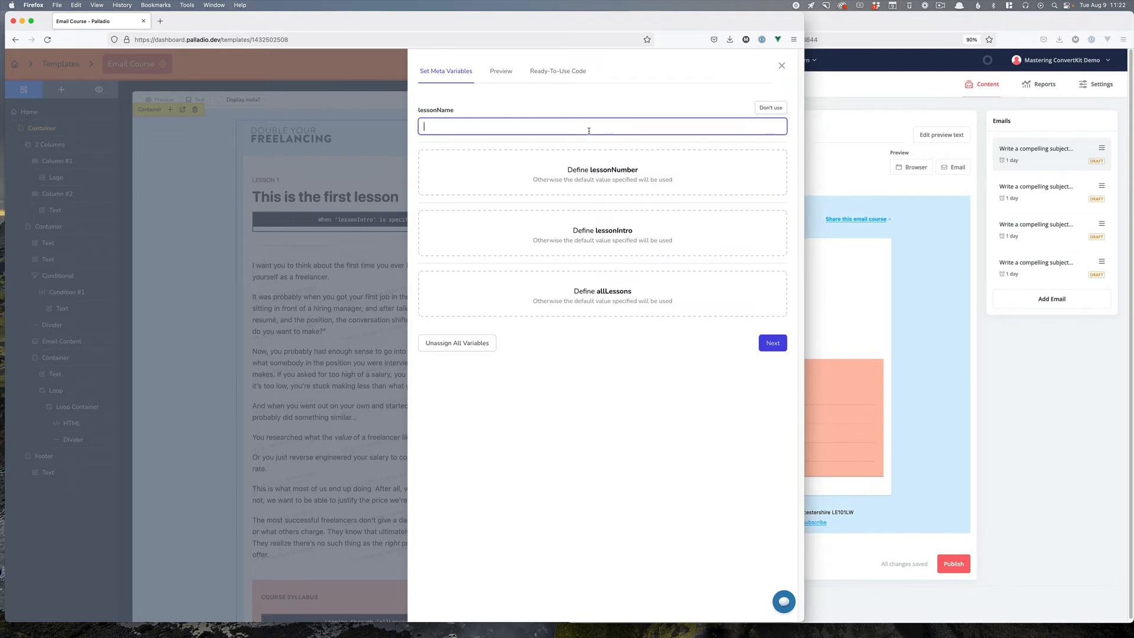
text(THIS IS THE FIRST LESSON)
click(581, 387)
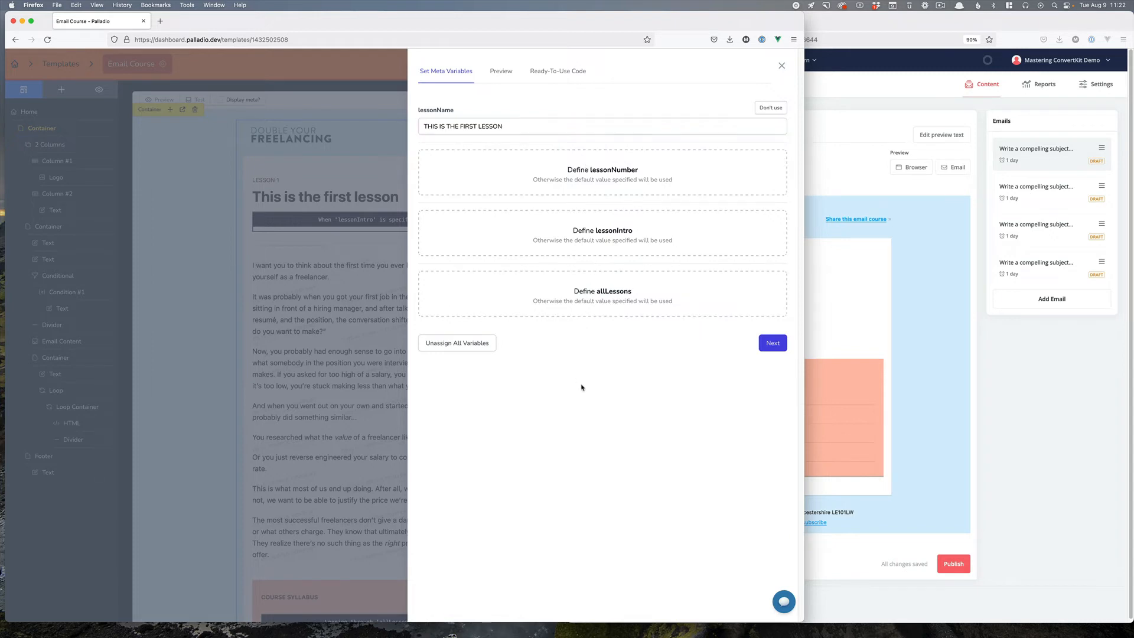
Define lessonNumber as 1 and lessonIntro as "Welcome to the email course! You're going to learn so much."
click(585, 172)
click(540, 179)
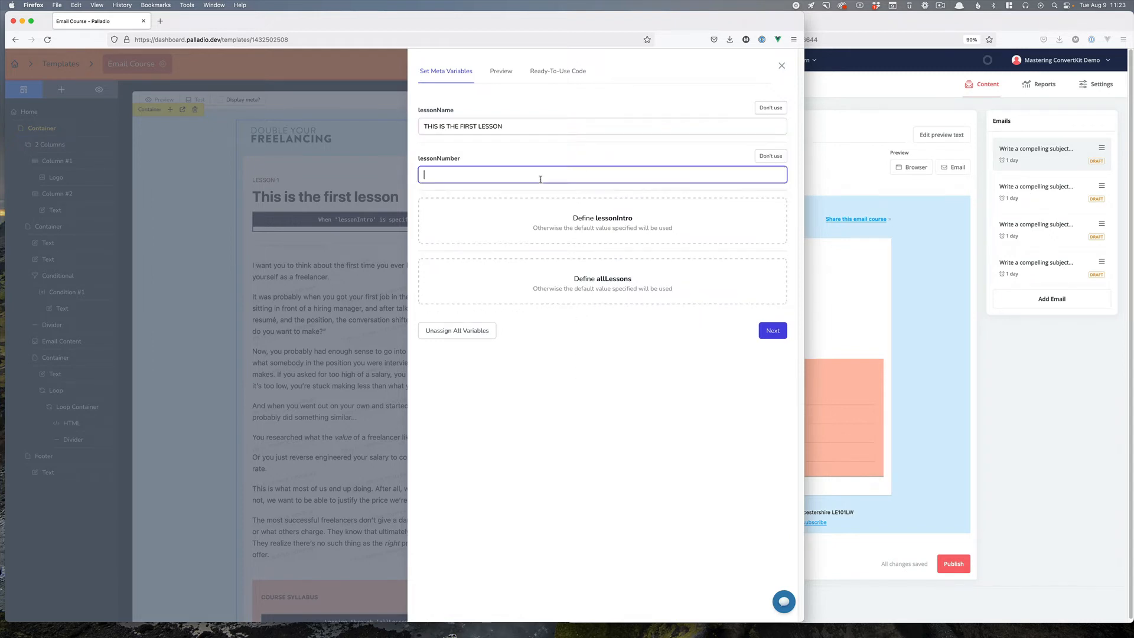
text(1)
click(573, 375)
click(582, 228)
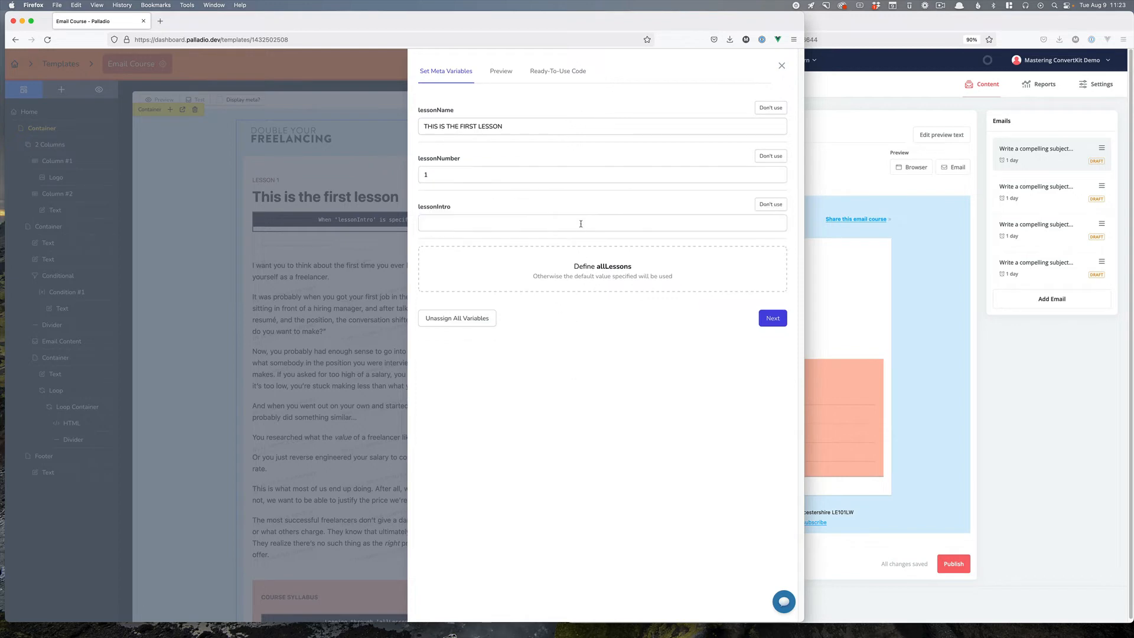
click(581, 223)
text(We)
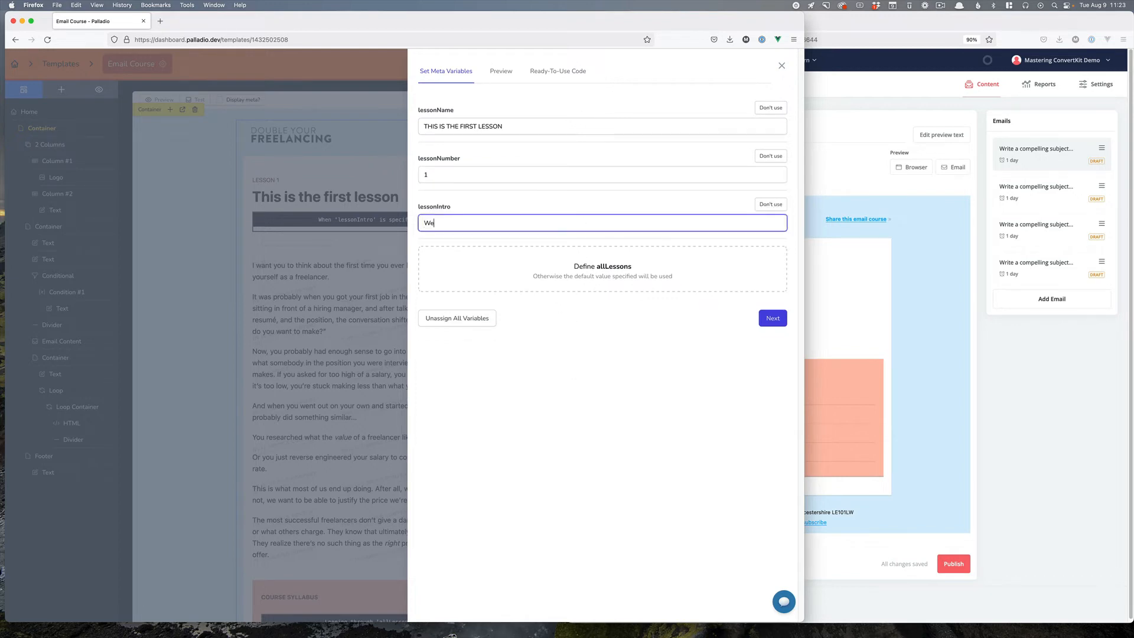
text(lcome to the email course! You're going to learn so much.)
click(604, 373)
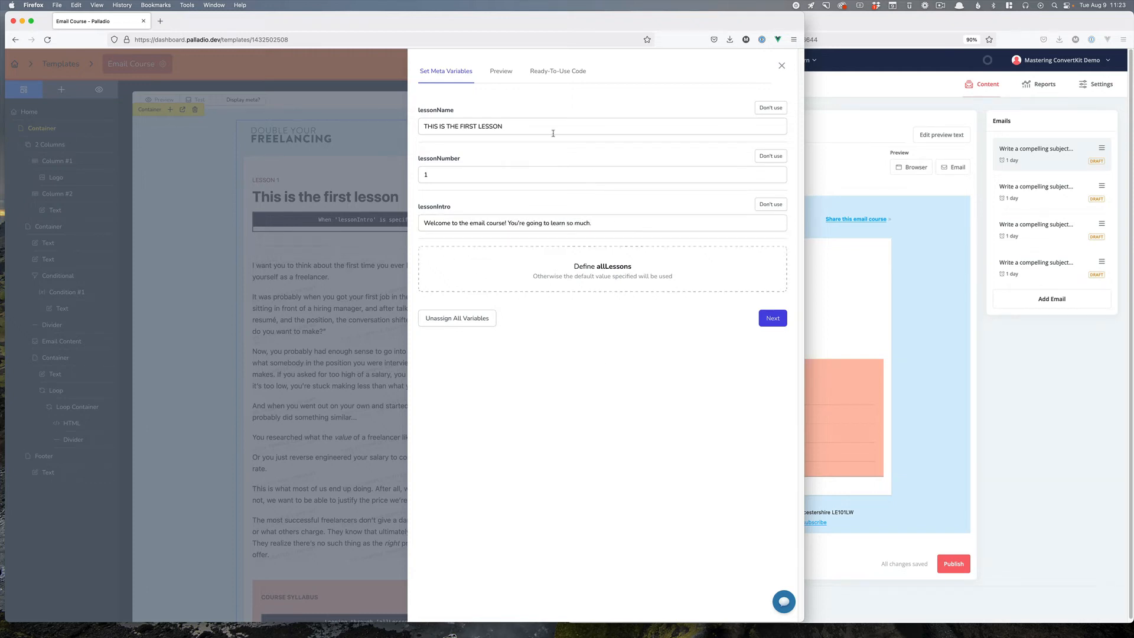
Preview the email and check the lesson number, title, intro and course syllabus against the defined variables
click(766, 317)
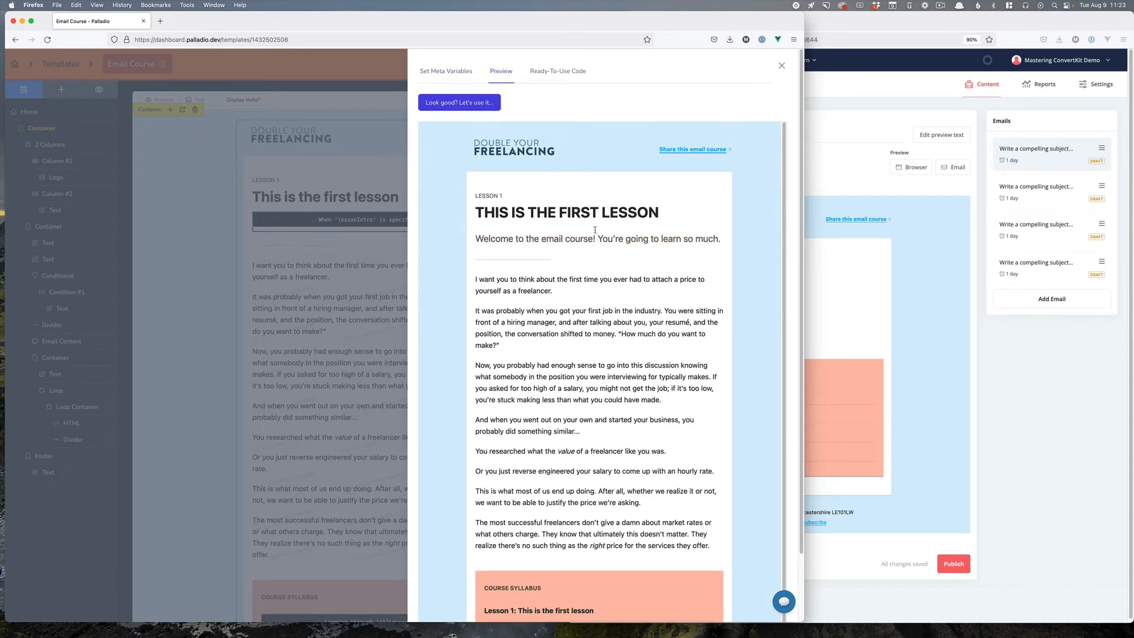
scroll(538, 211, down, 5)
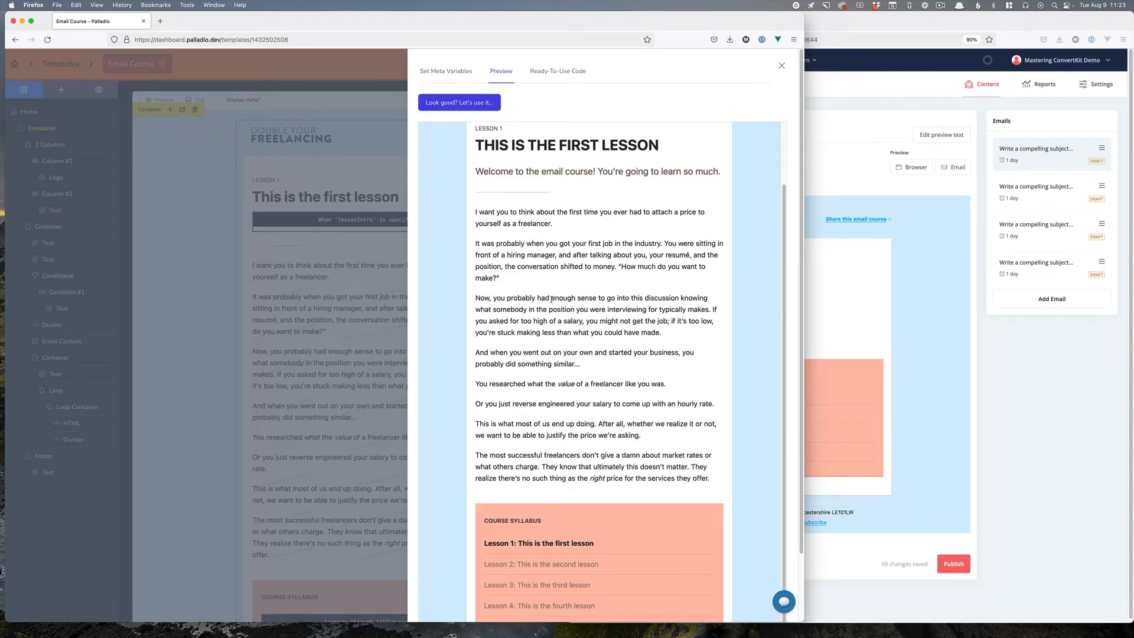
scroll(553, 302, up, 2)
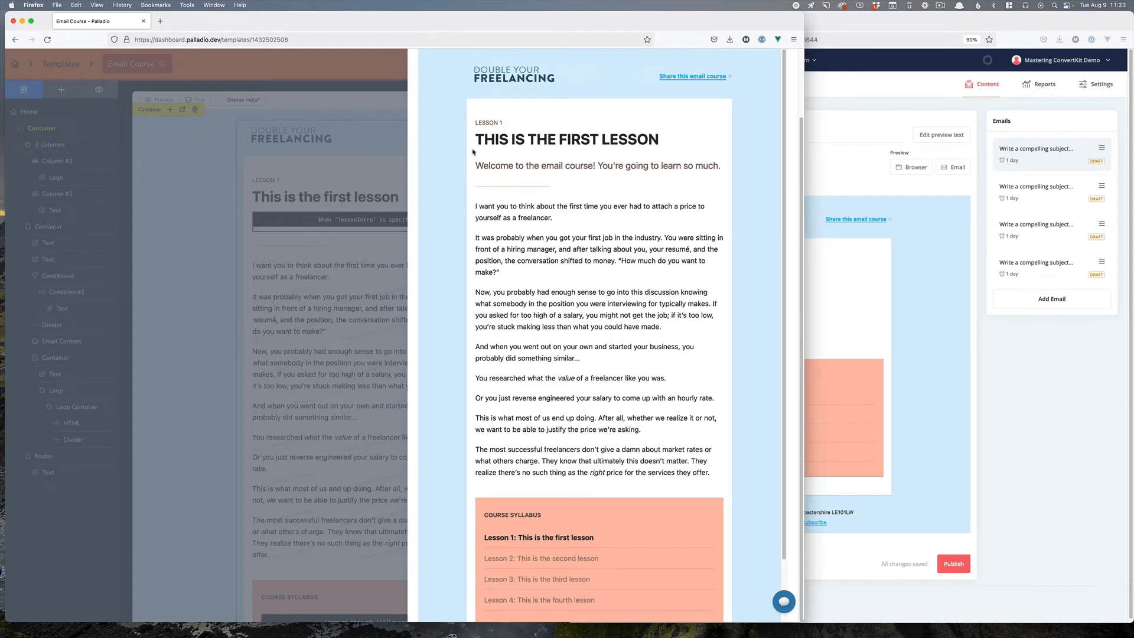
drag(483, 140, 655, 163)
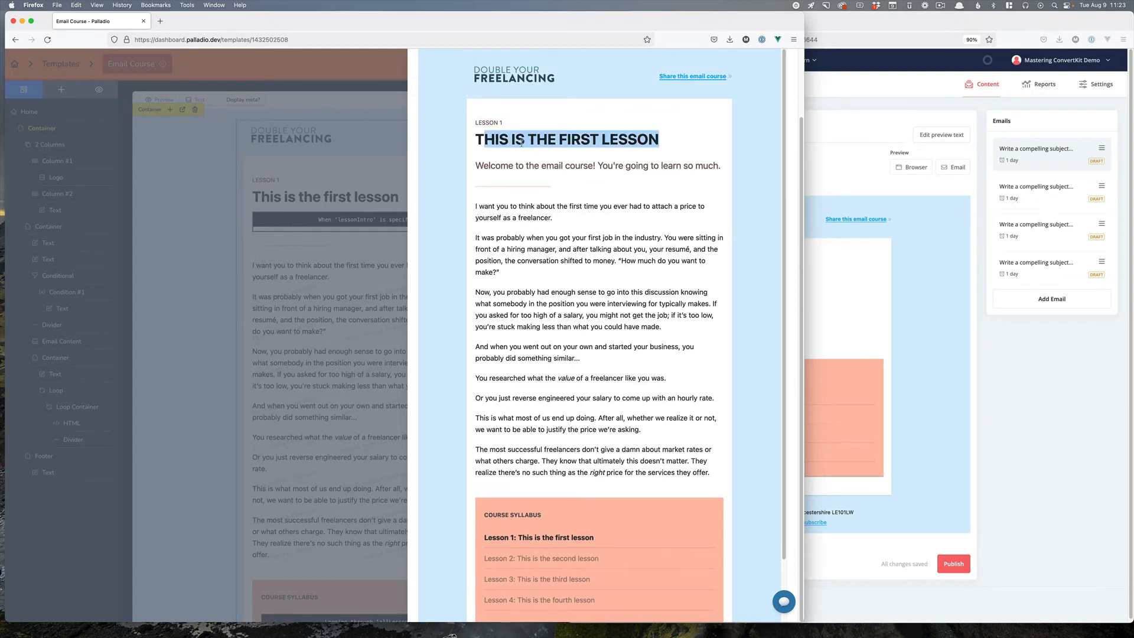
double_click(500, 123)
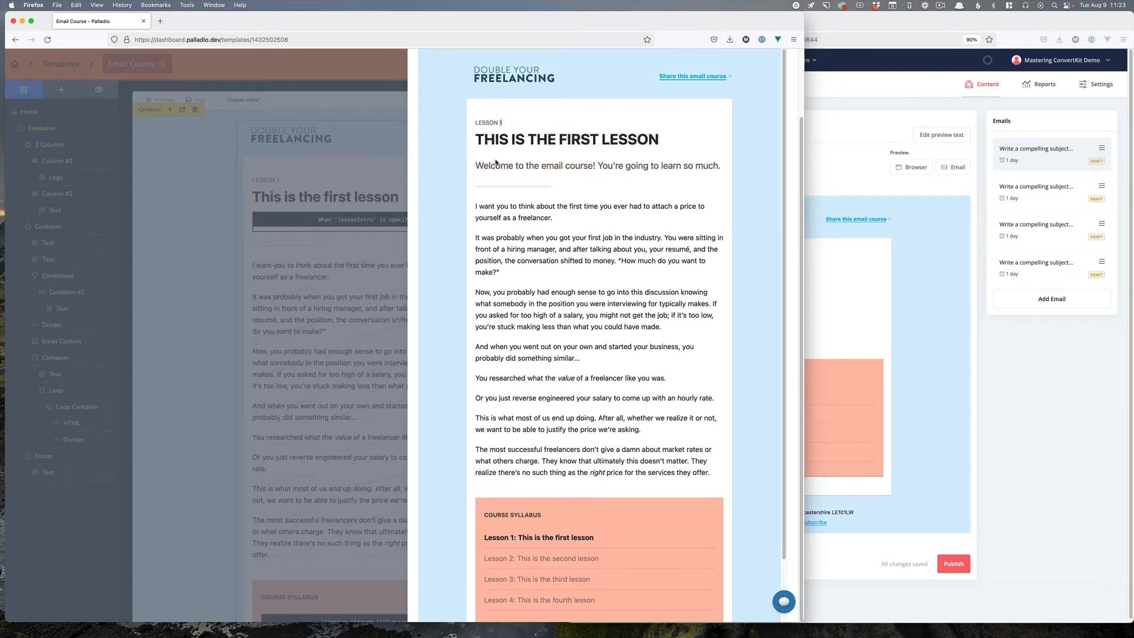
drag(491, 166, 716, 171)
click(677, 378)
scroll(674, 385, down, 3)
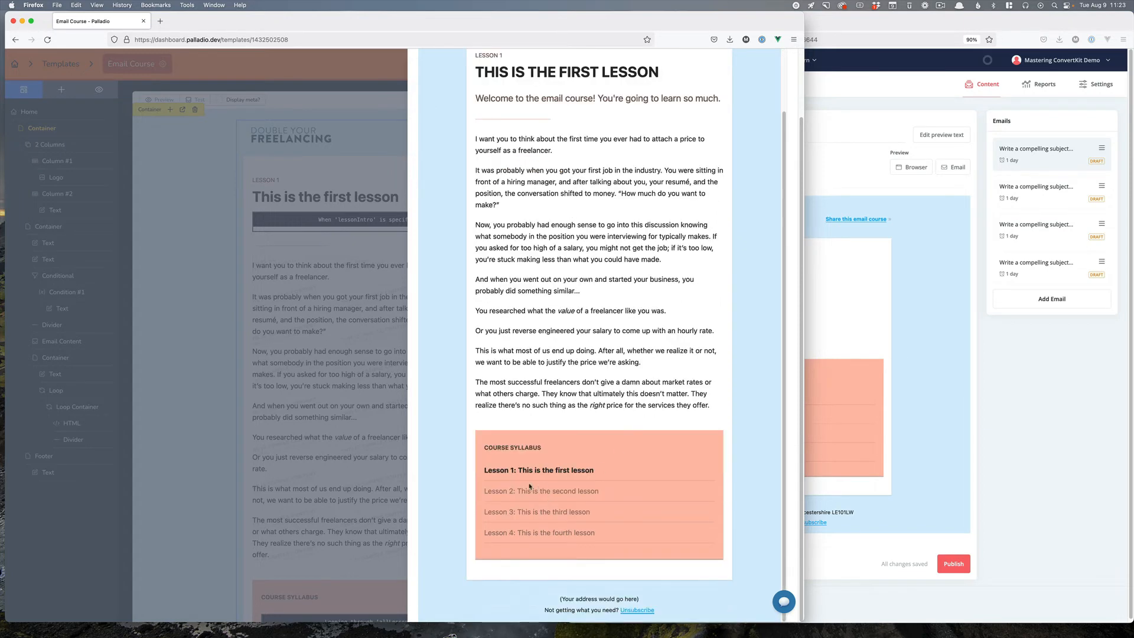
drag(495, 472, 640, 481)
click(630, 490)
scroll(639, 522, up, 3)
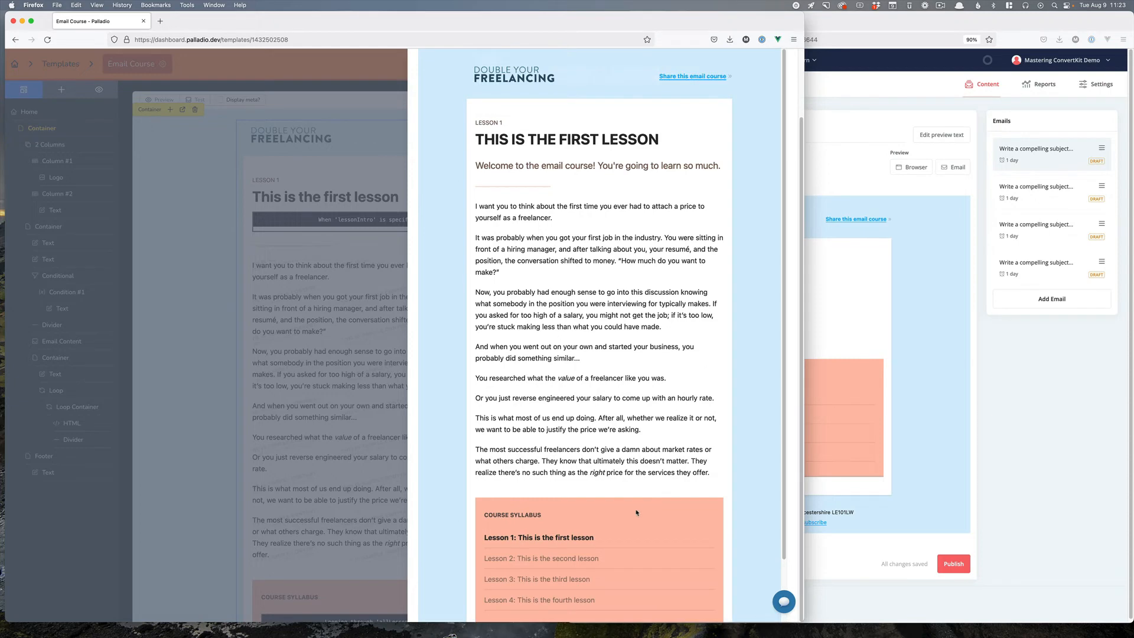
scroll(678, 301, up, 3)
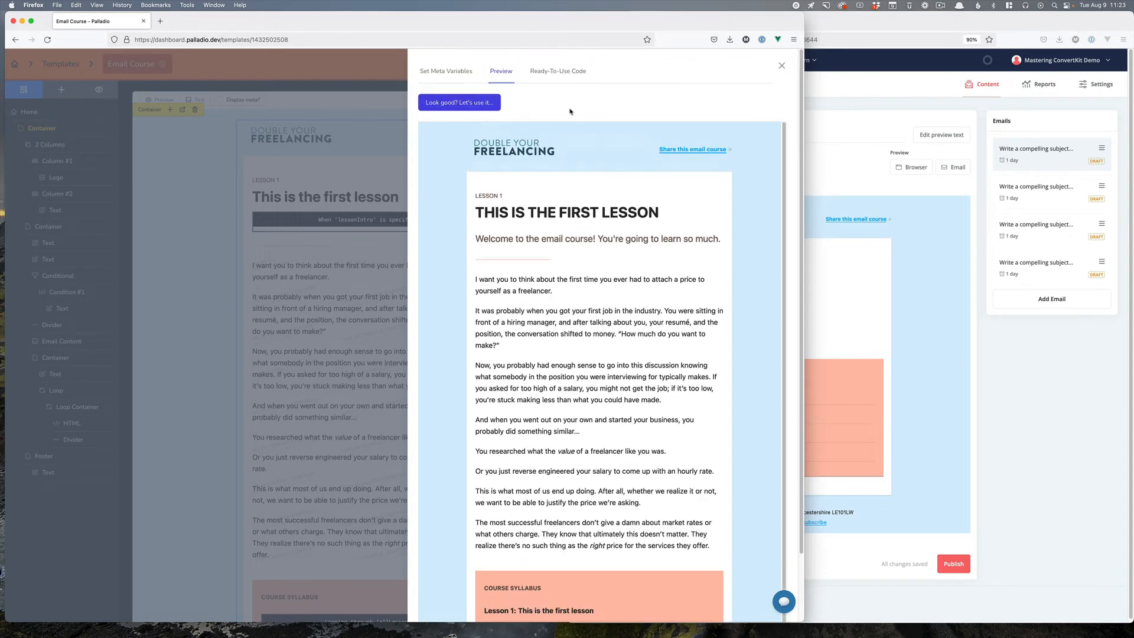
Copy the generated Liquid code for lesson 1, switch to ConvertKit and paste it into the first email's content area
click(477, 107)
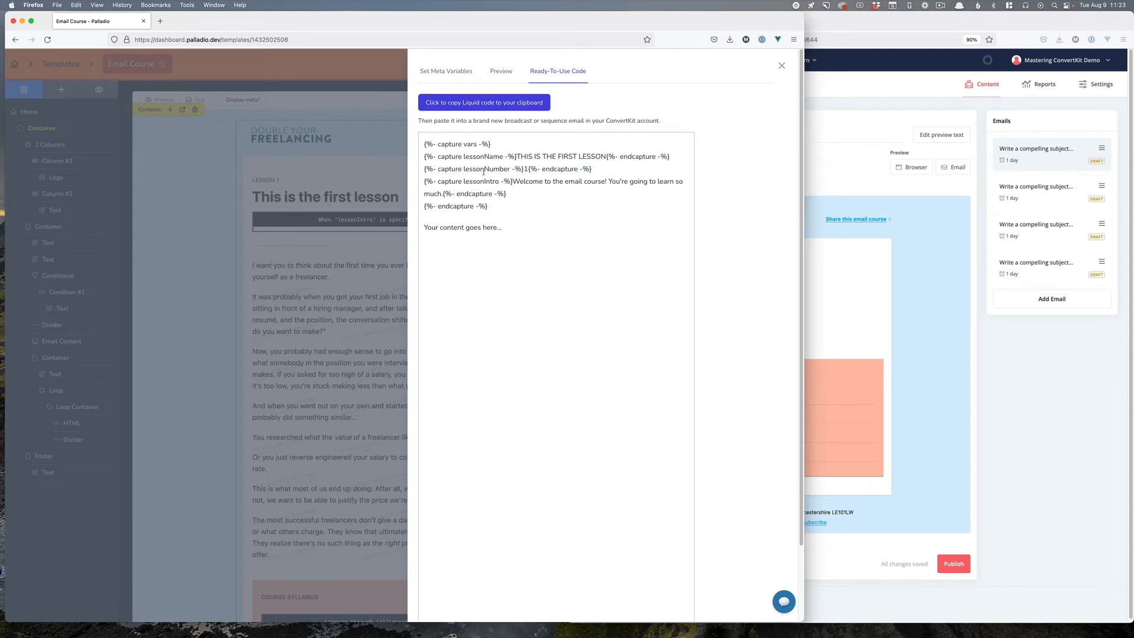
click(468, 103)
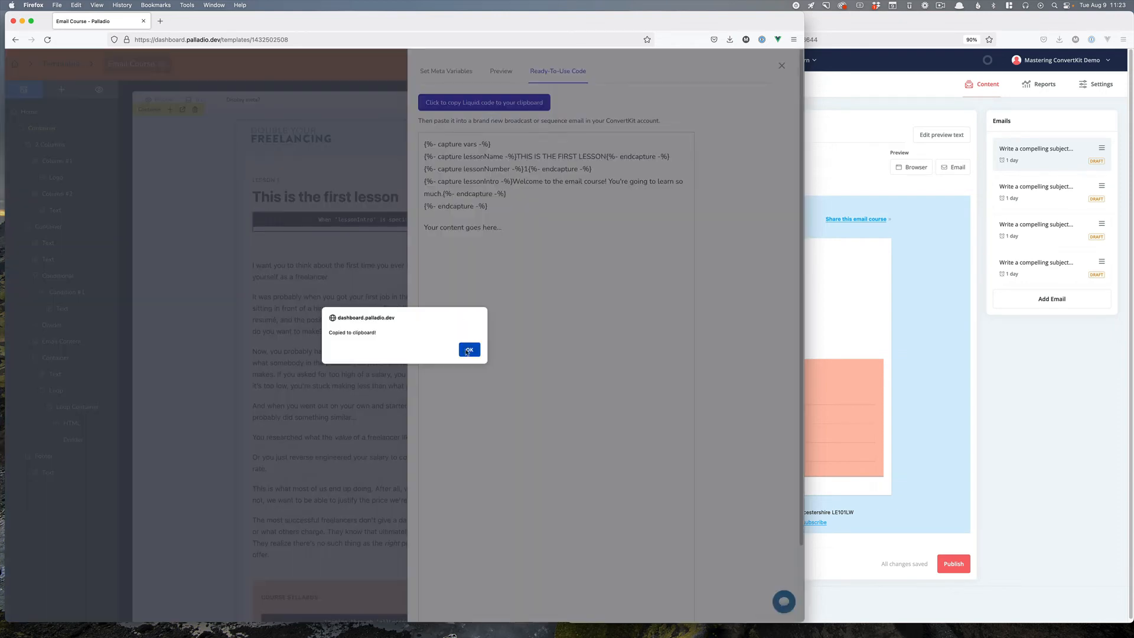
click(468, 351)
click(925, 347)
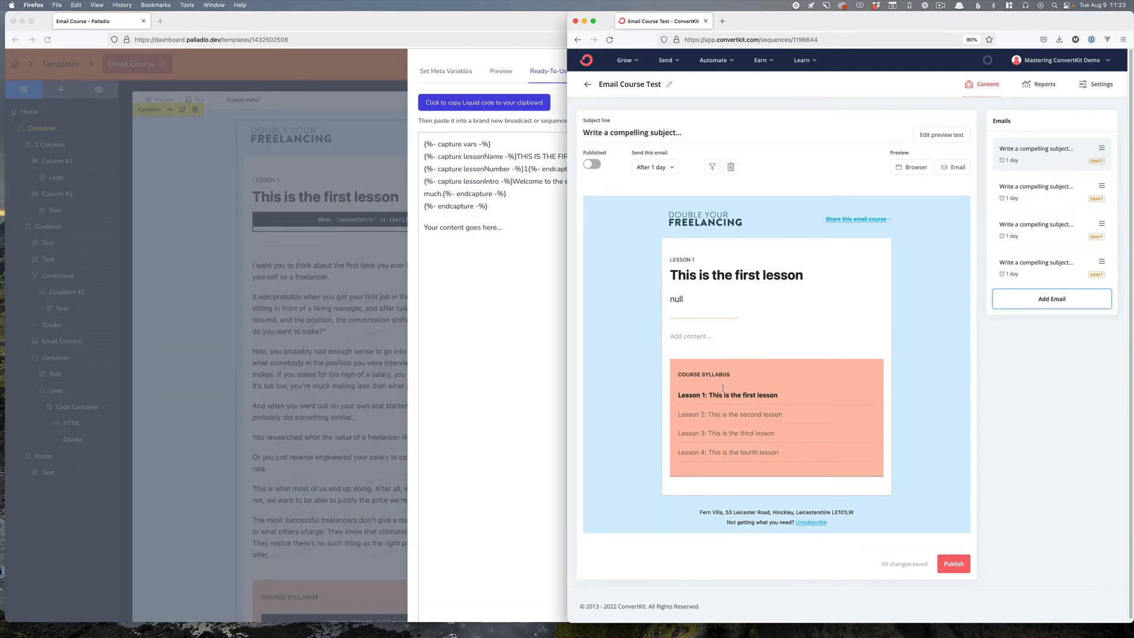
click(717, 340)
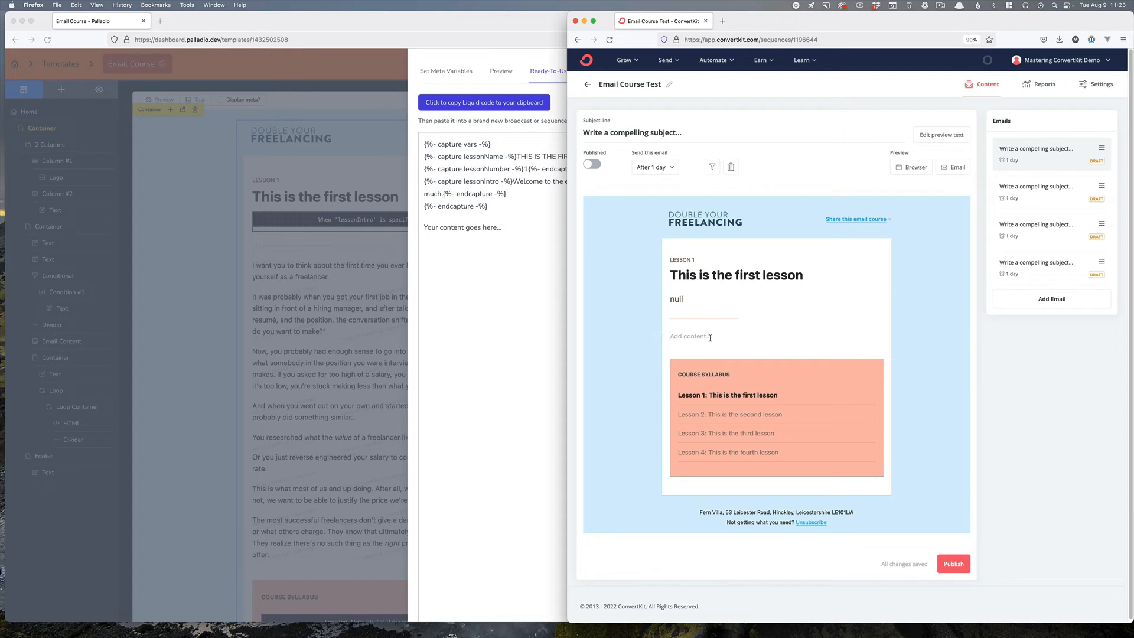
key(super+v)
Replace the "Your content goes here..." placeholder in the first email with several short paragraphs of filler text, starting with "adfkljas dfkljadsf"
drag(744, 417, 669, 419)
text(adfkljas dfkljadsf)
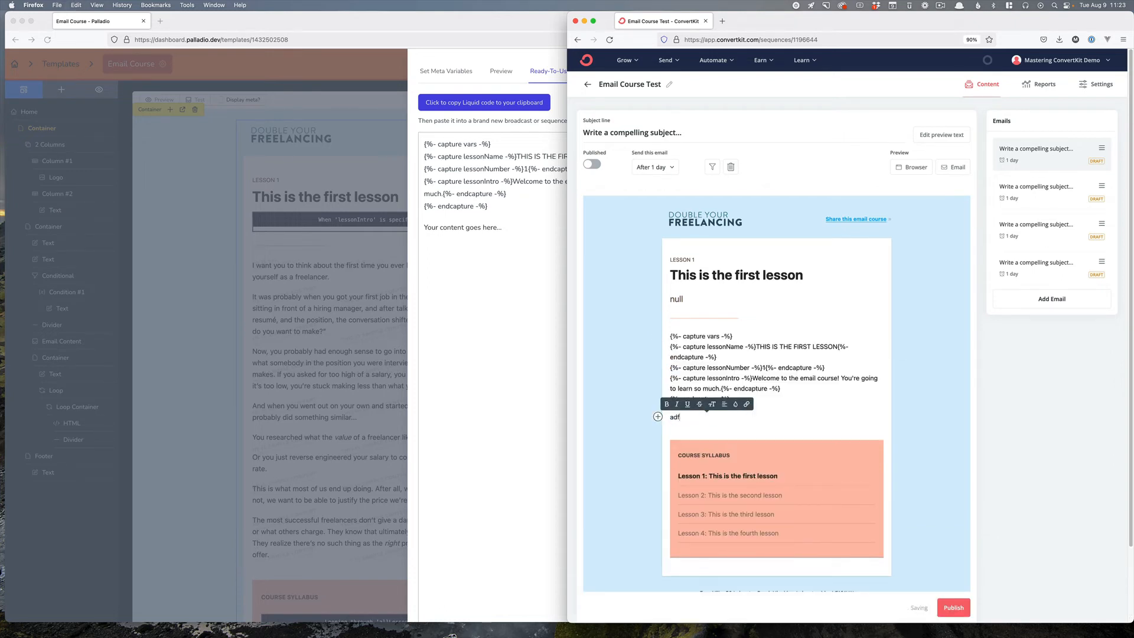
key(Return)
text(adsfkljasdf lka)
key(Return)
text(dsfas)
key(Return)
text(dfaksldfj asdf)
key(Return)
text(asdf)
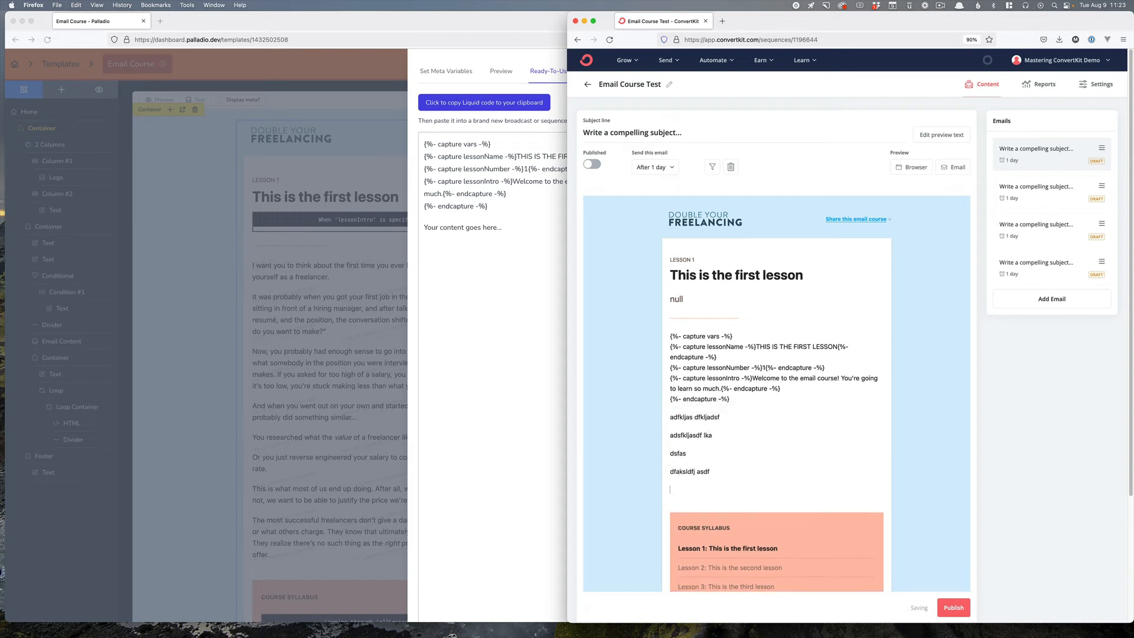
text( asdfas)
key(Return)
text(dfas)
key(Return)
text(dfasd)
key(Return)
text(f)
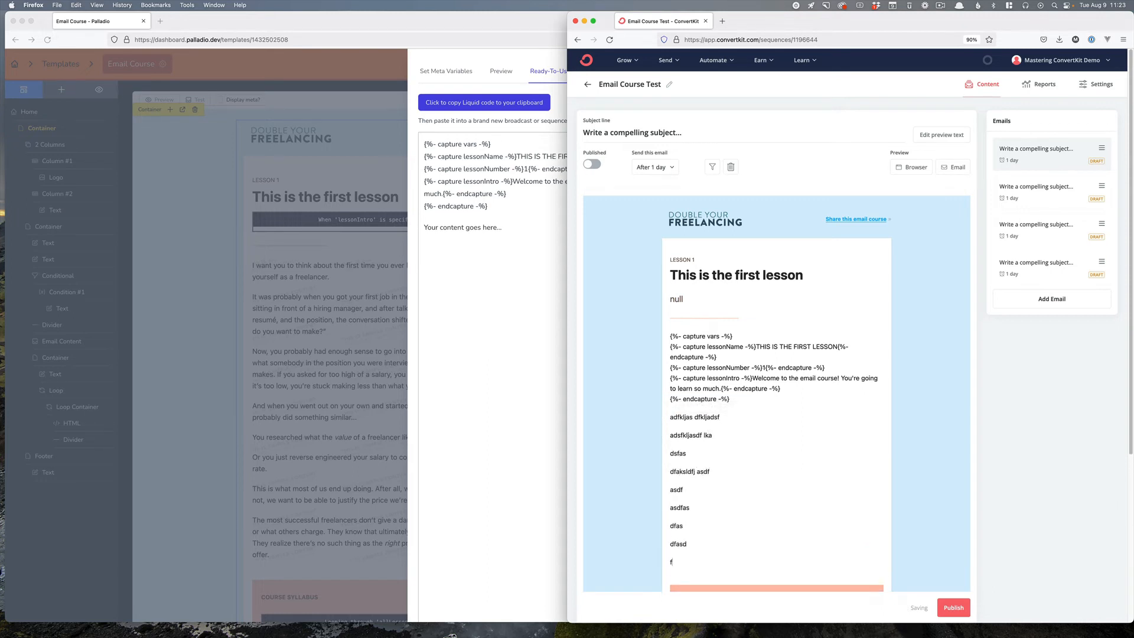
text(adsf)
Preview the first email in browser view and check its lesson title, intro, body text and course syllabus
click(910, 168)
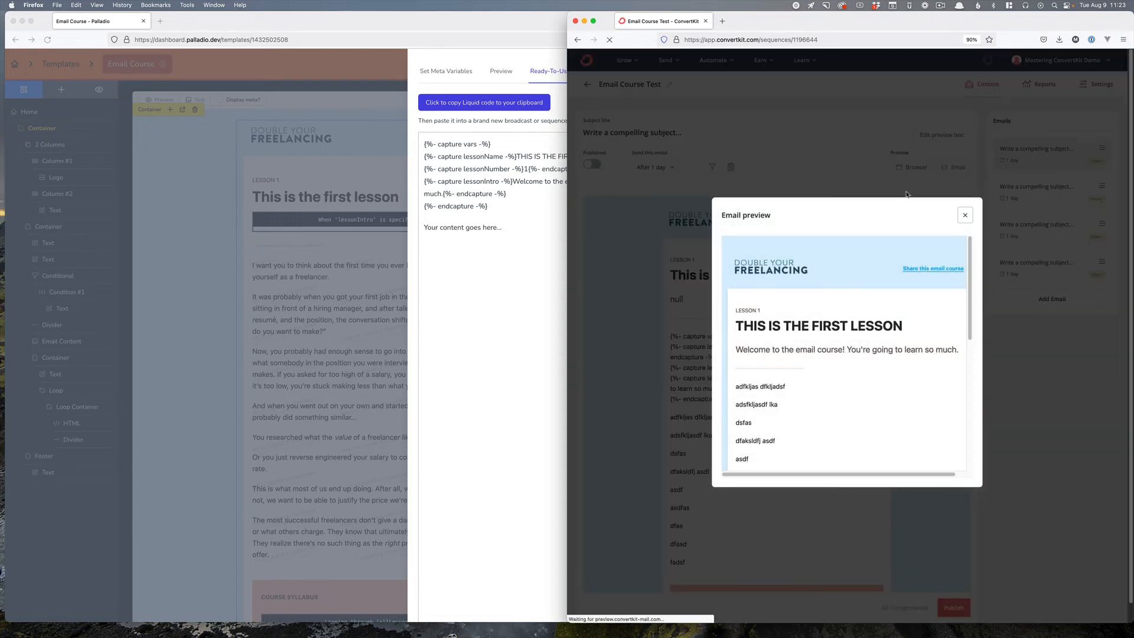
scroll(855, 395, down, 5)
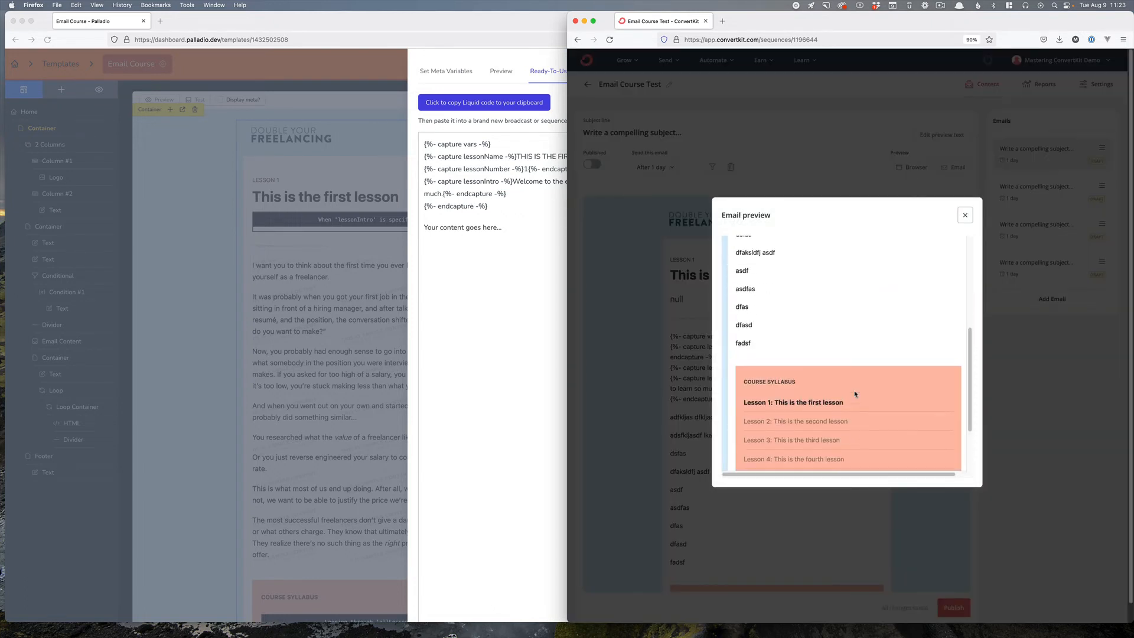
scroll(855, 394, up, 5)
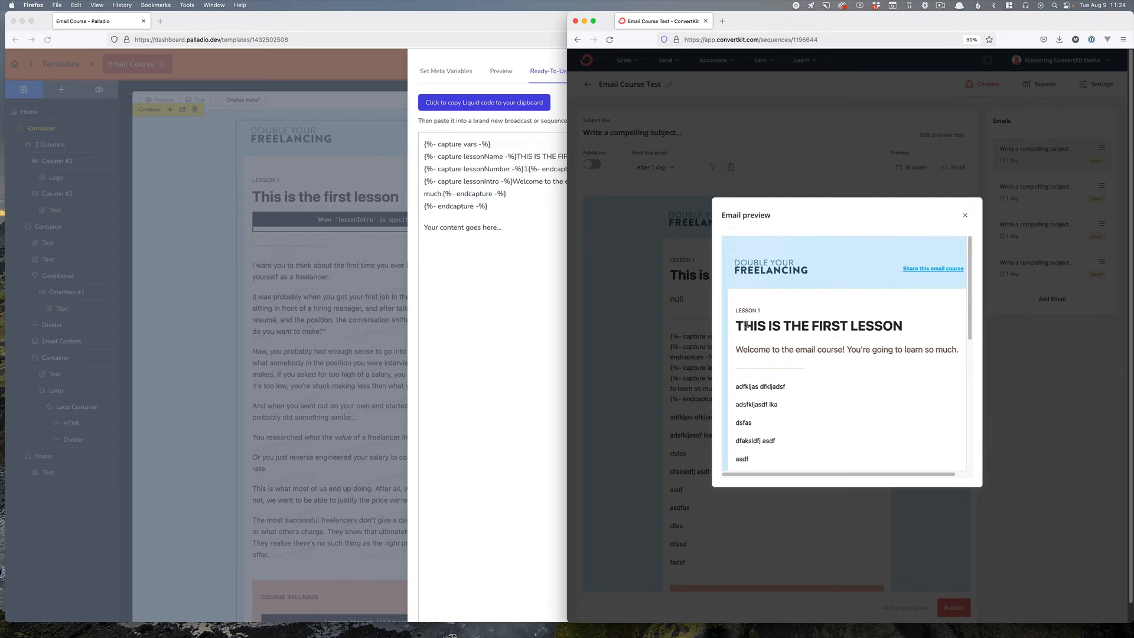
drag(743, 325, 753, 326)
click(806, 362)
triple_click(805, 350)
scroll(804, 429, down, 5)
scroll(804, 429, up, 5)
scroll(805, 428, down, 5)
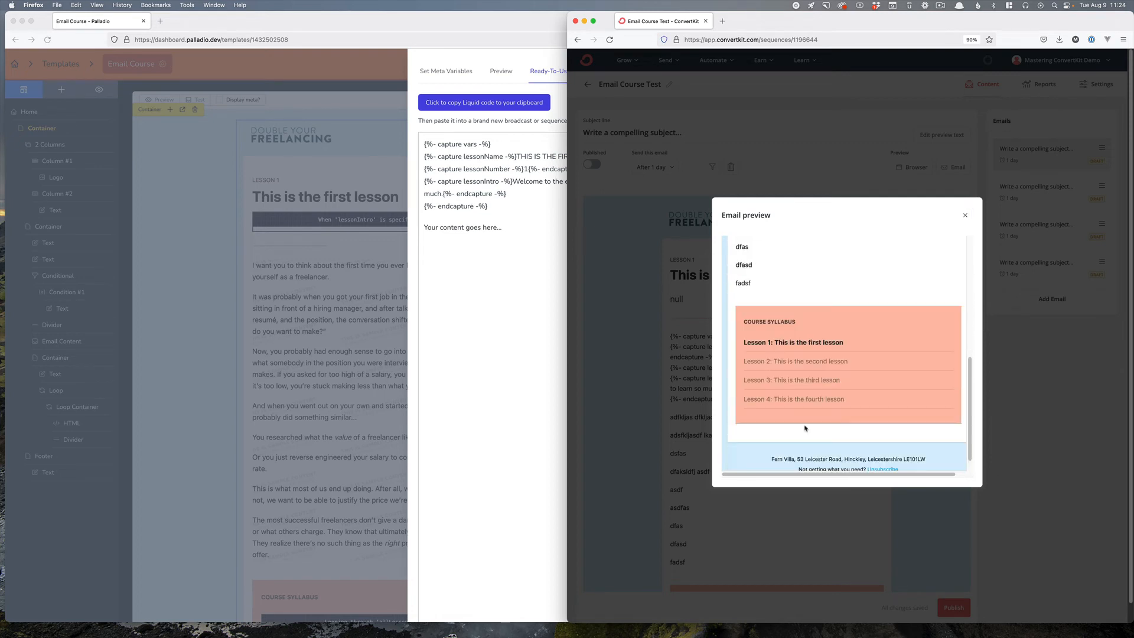
scroll(805, 413, up, 5)
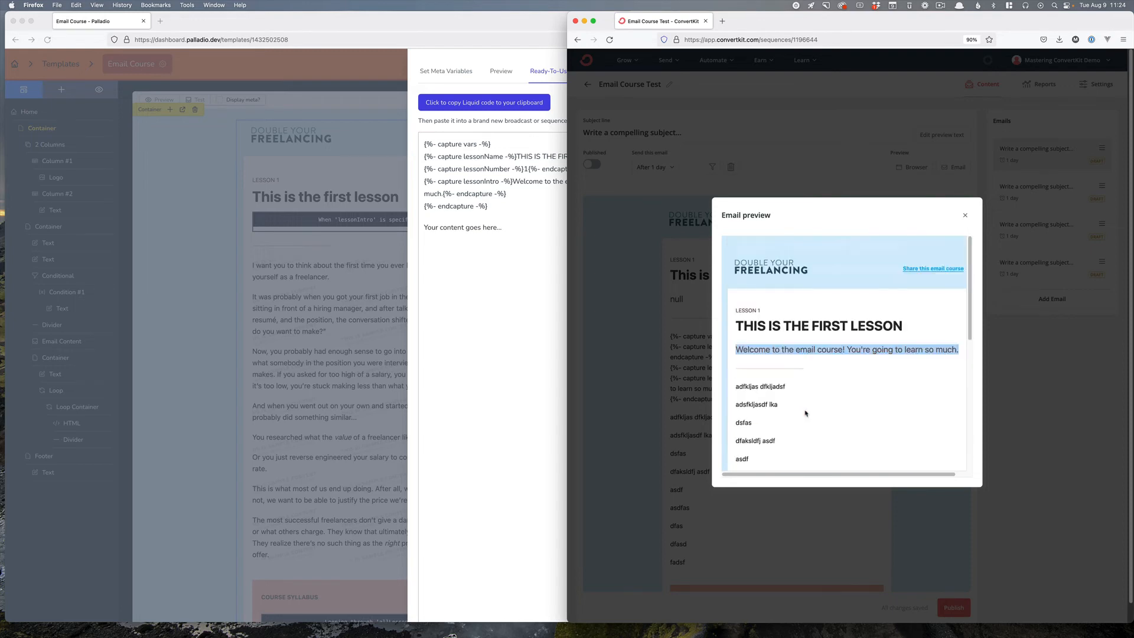
click(964, 215)
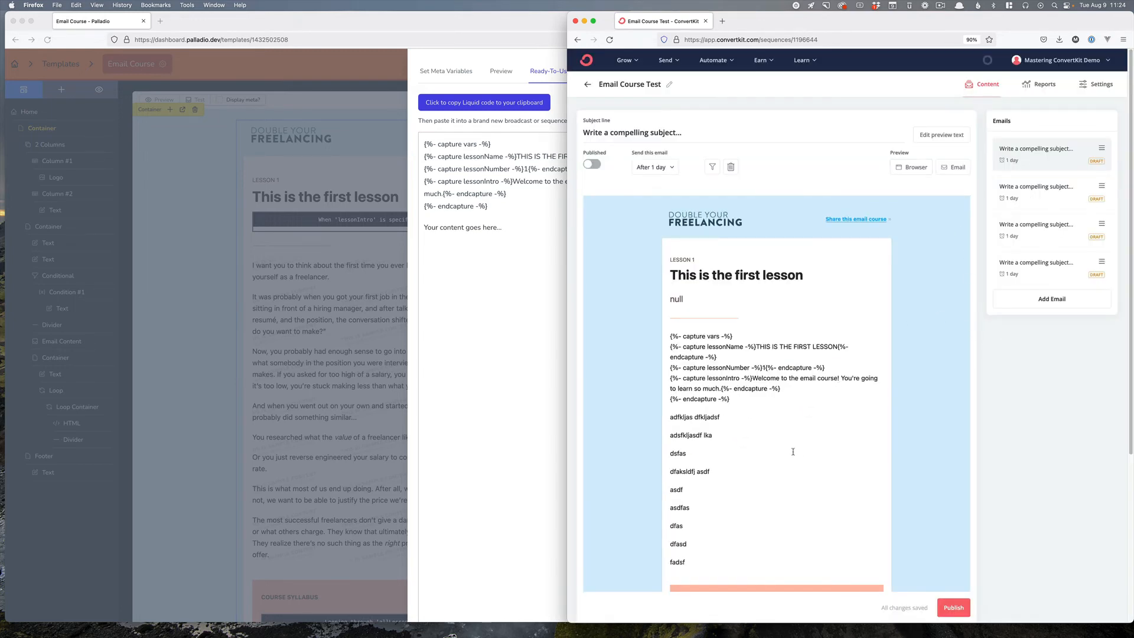
Open the second email of the sequence, switch to Palladio and set the lessonNumber meta variable to 2
scroll(709, 552, down, 1)
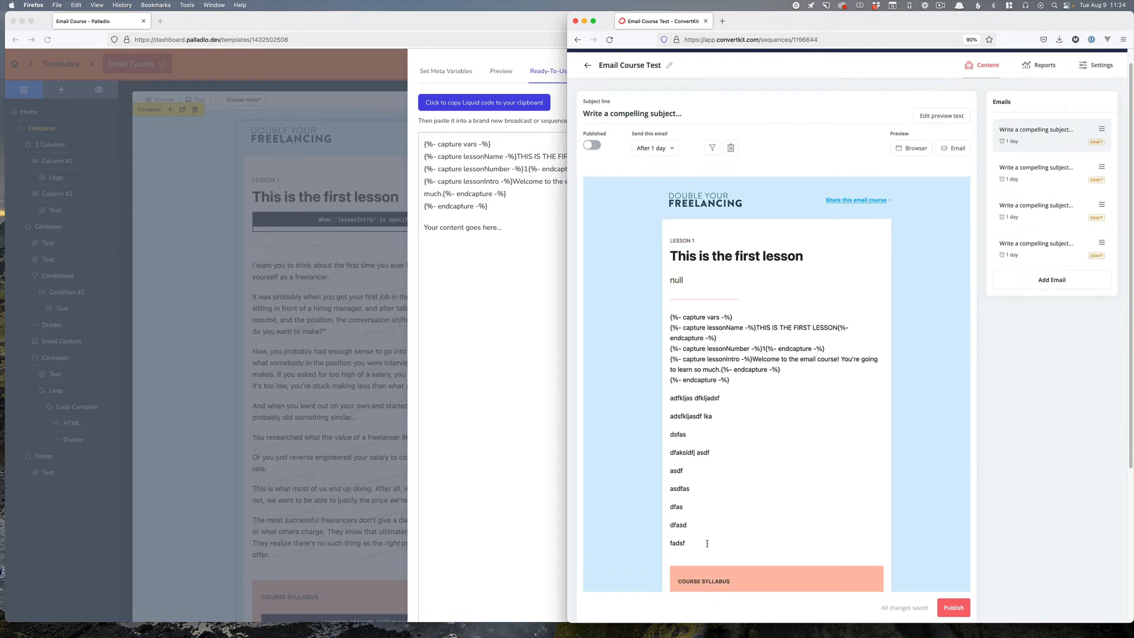
click(1043, 182)
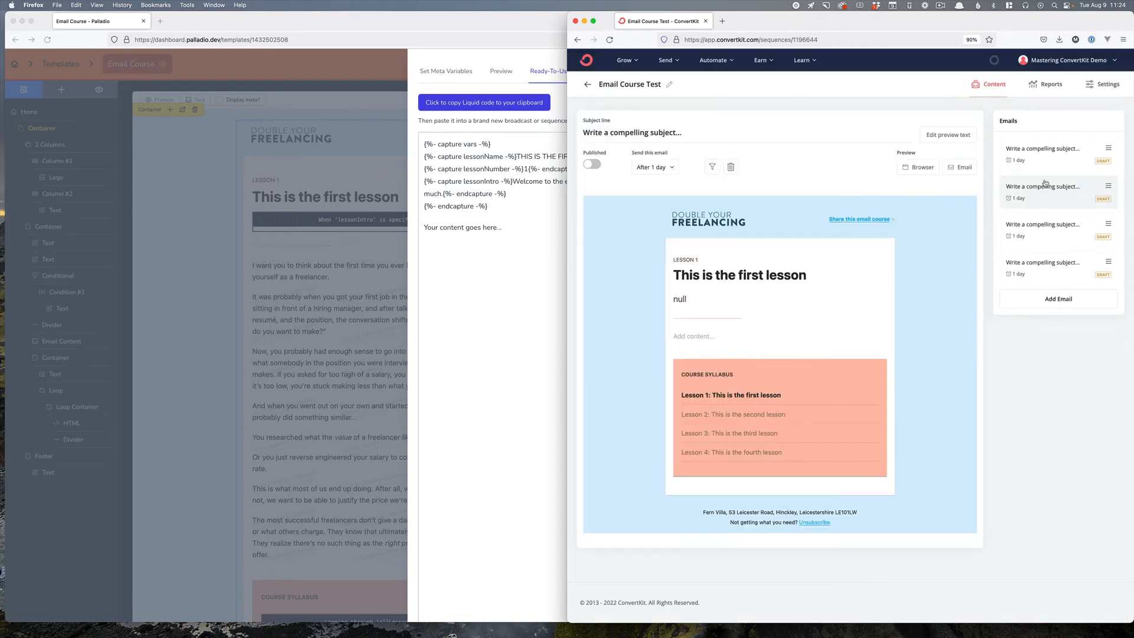
click(301, 355)
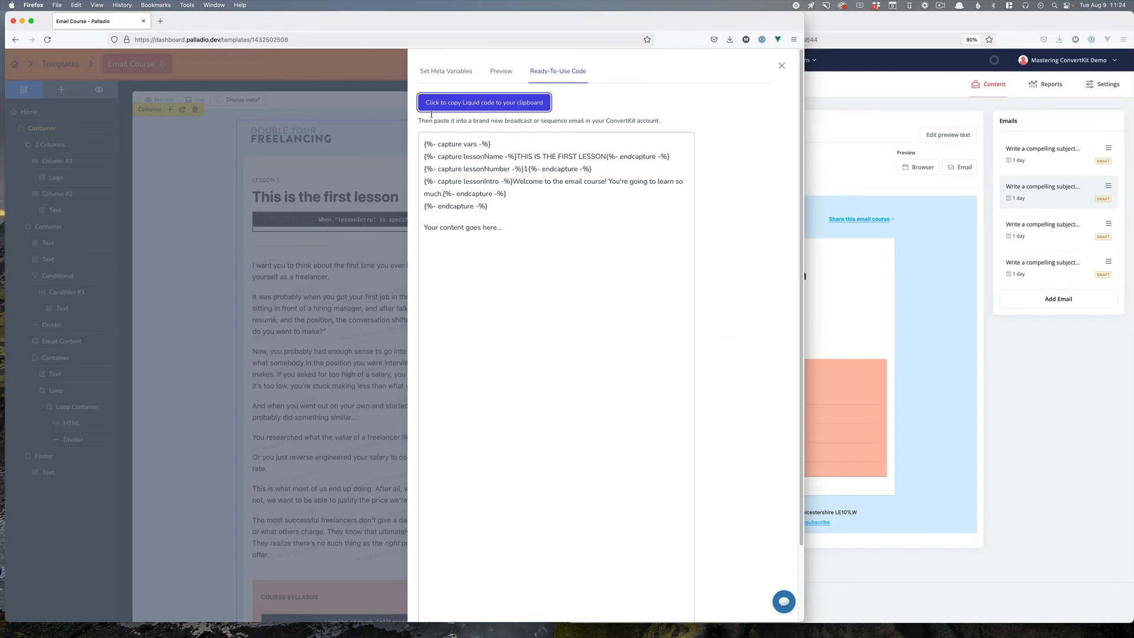
click(448, 72)
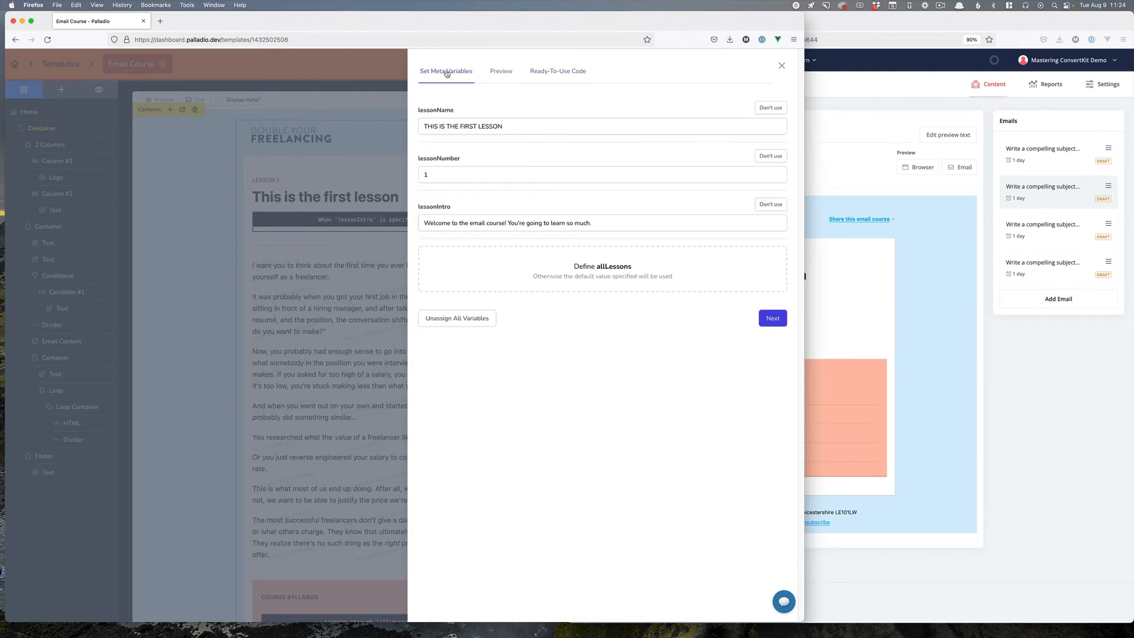
double_click(488, 172)
text(2)
Set the lessonName meta variable to "This is the second lesson - it's great"
click(508, 127)
triple_click(508, 127)
text(Le)
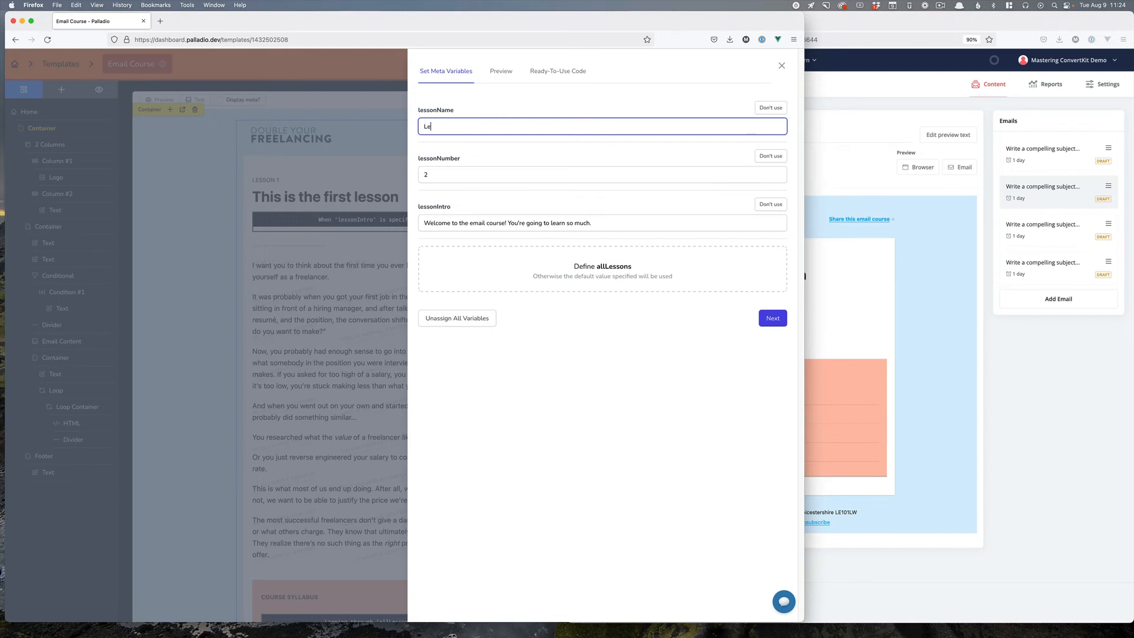
key(BackSpace)
key(BackSpace)
text(This is the second lesson - it'sg reat)
key(alt+Left)
key(BackSpace)
key(Left)
Set the lessonIntro meta variable to "Yesterday I showed you X. Today I'll show you Y."
click(537, 218)
key(super+a)
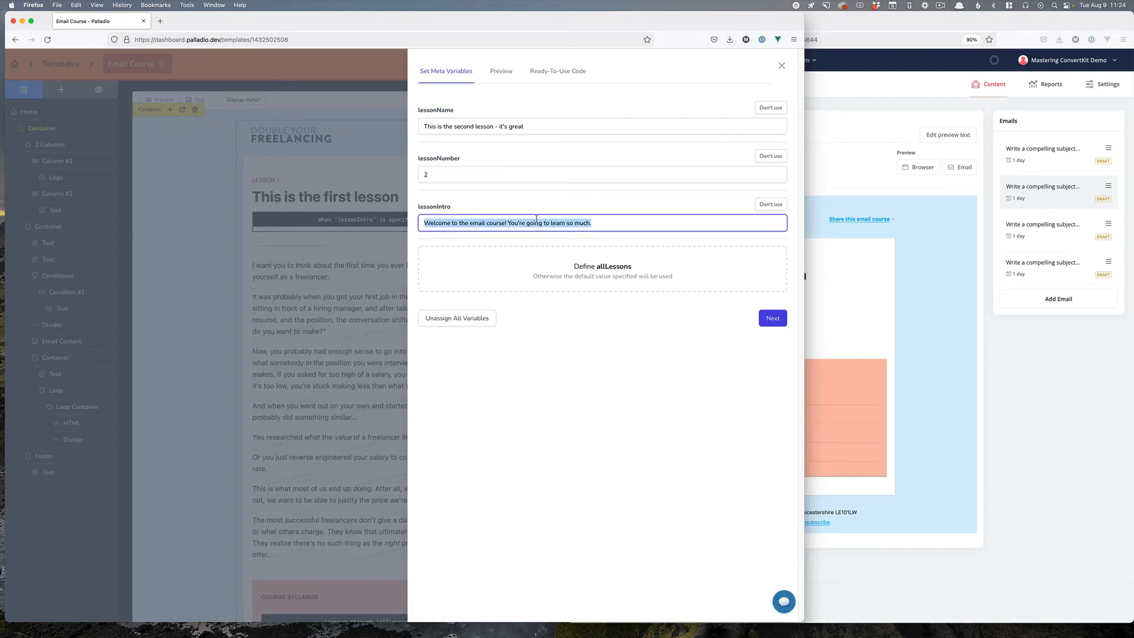
text(Yesterday I)
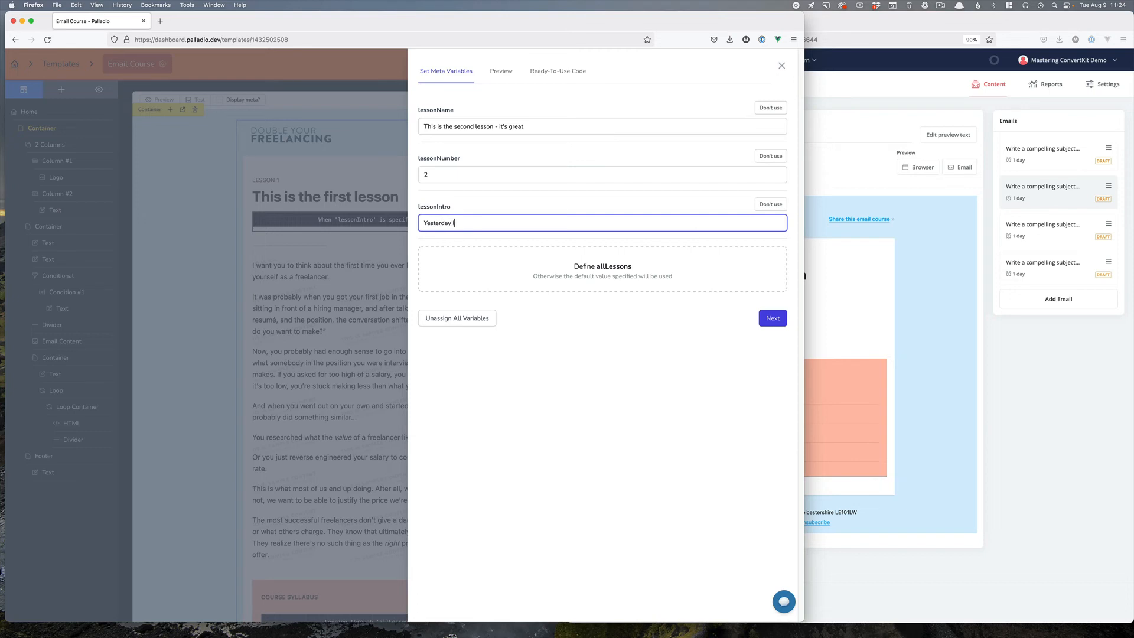
text( showed you X. Today I'll show you Y.)
Preview the template with the new variables and check the lesson number, title, intro and highlighted syllabus entry
click(763, 323)
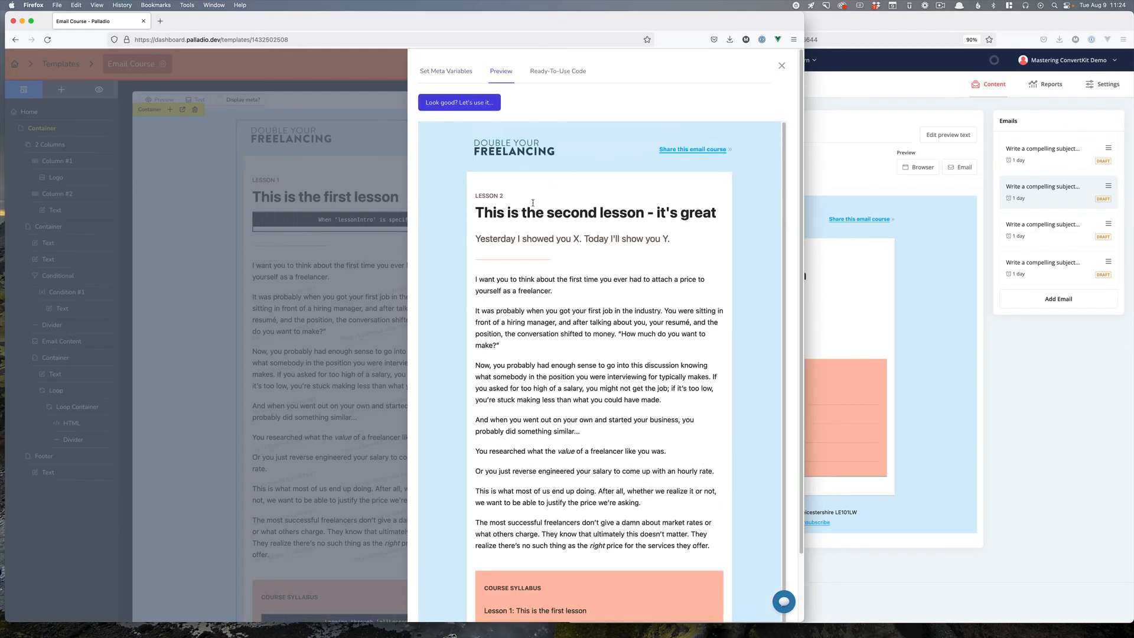
drag(521, 211, 537, 194)
click(719, 214)
triple_click(534, 238)
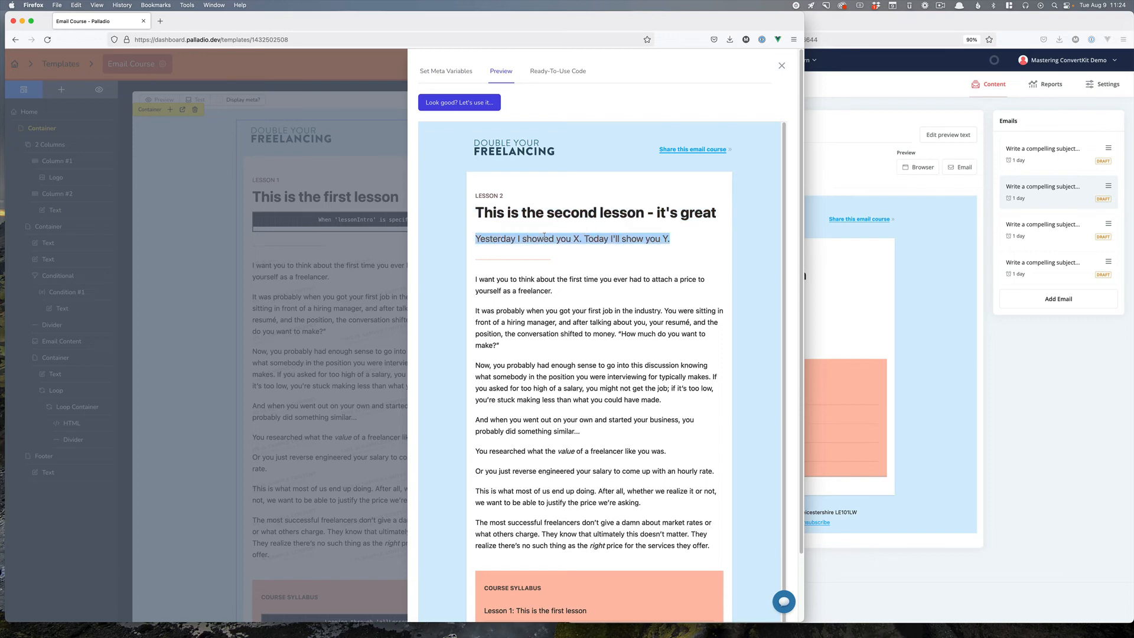
scroll(550, 532, down, 5)
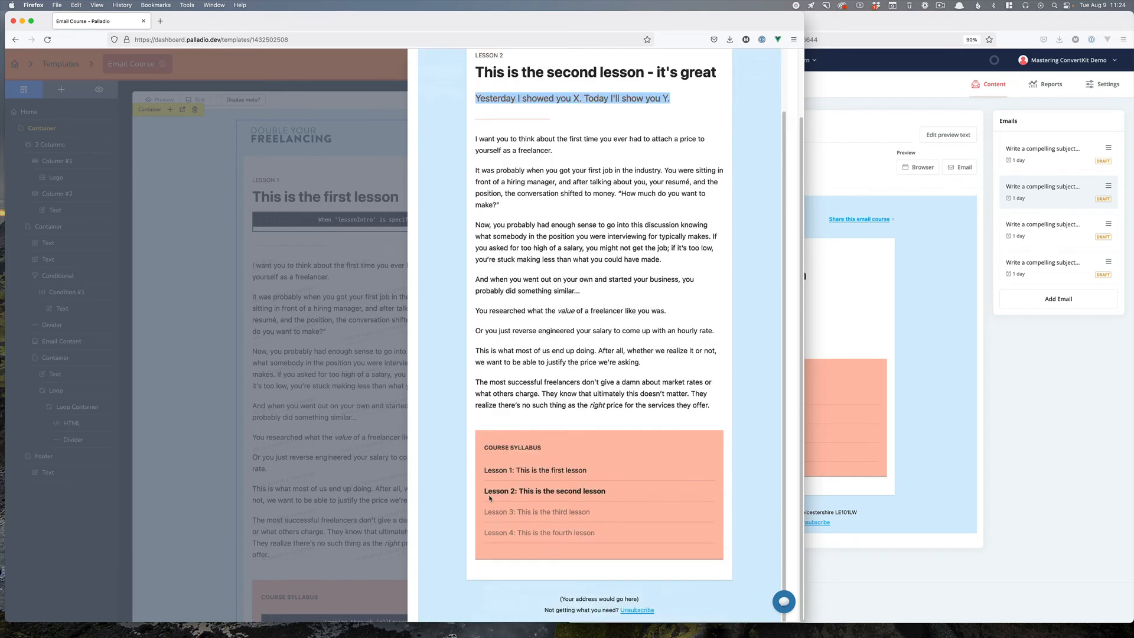
drag(487, 488, 622, 498)
click(622, 497)
scroll(608, 425, up, 5)
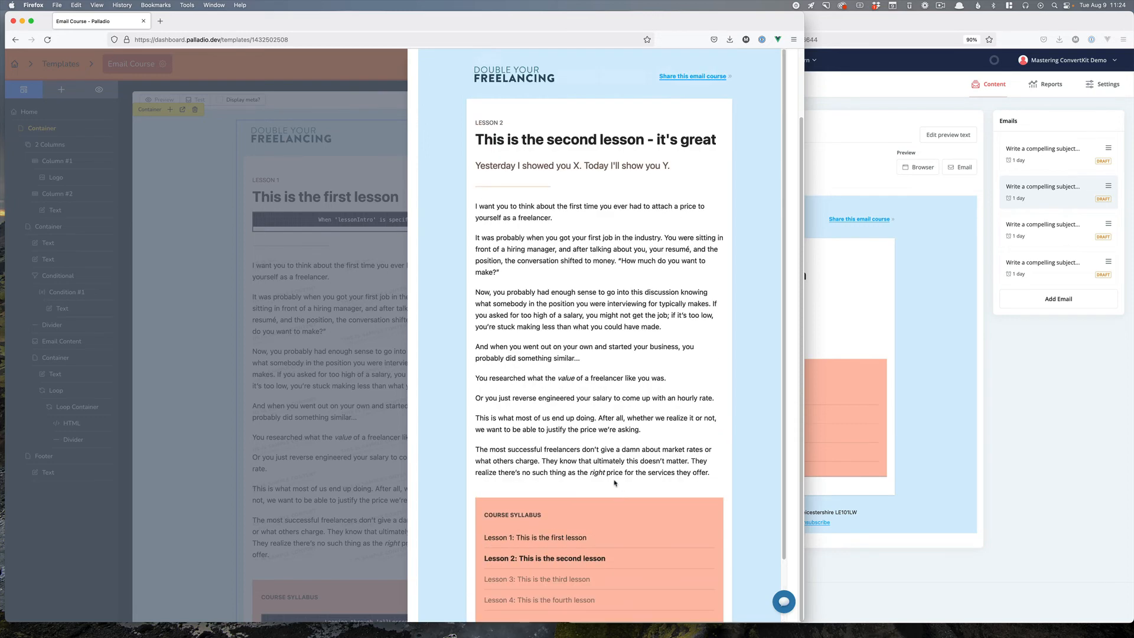
Copy the generated Liquid code for lesson 2, switch to ConvertKit and paste it into the second email's content area
click(476, 103)
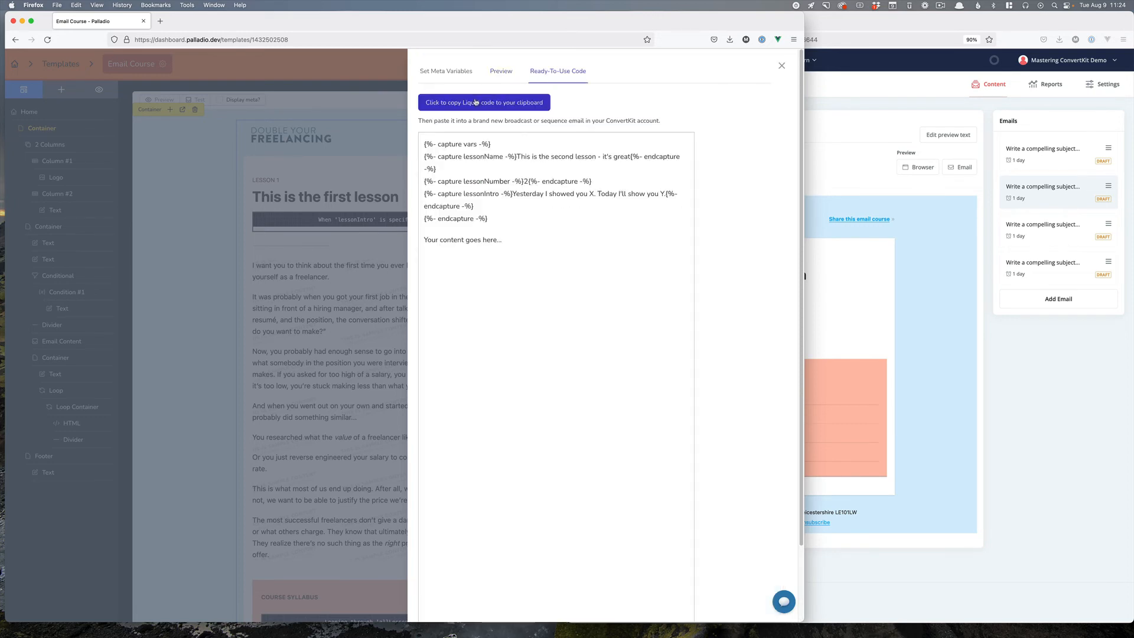
click(484, 105)
click(470, 349)
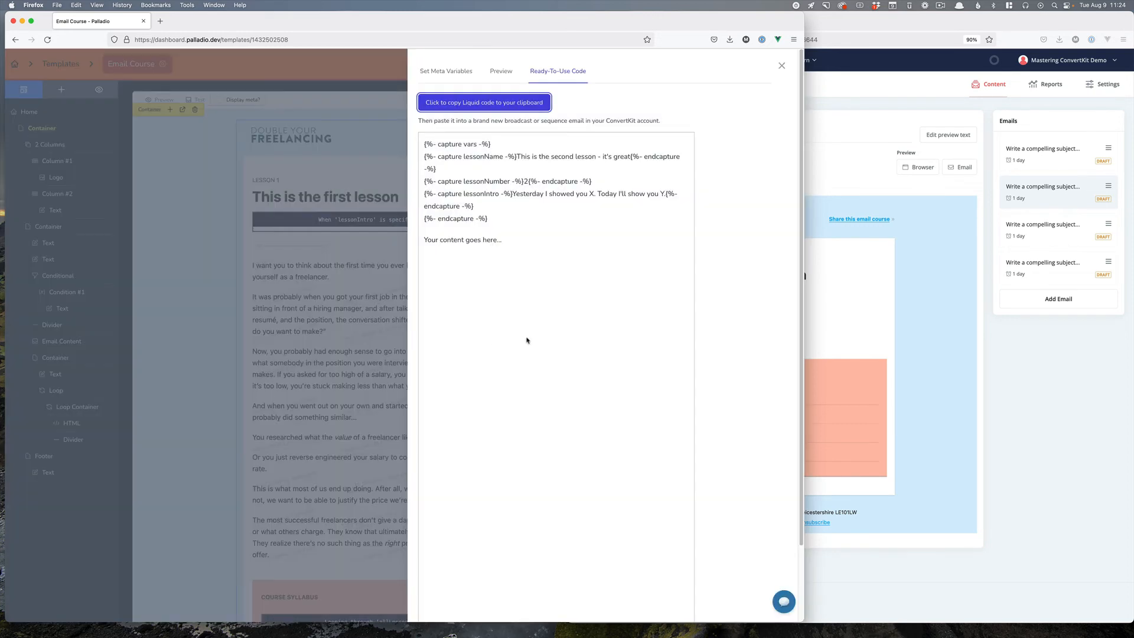
click(984, 325)
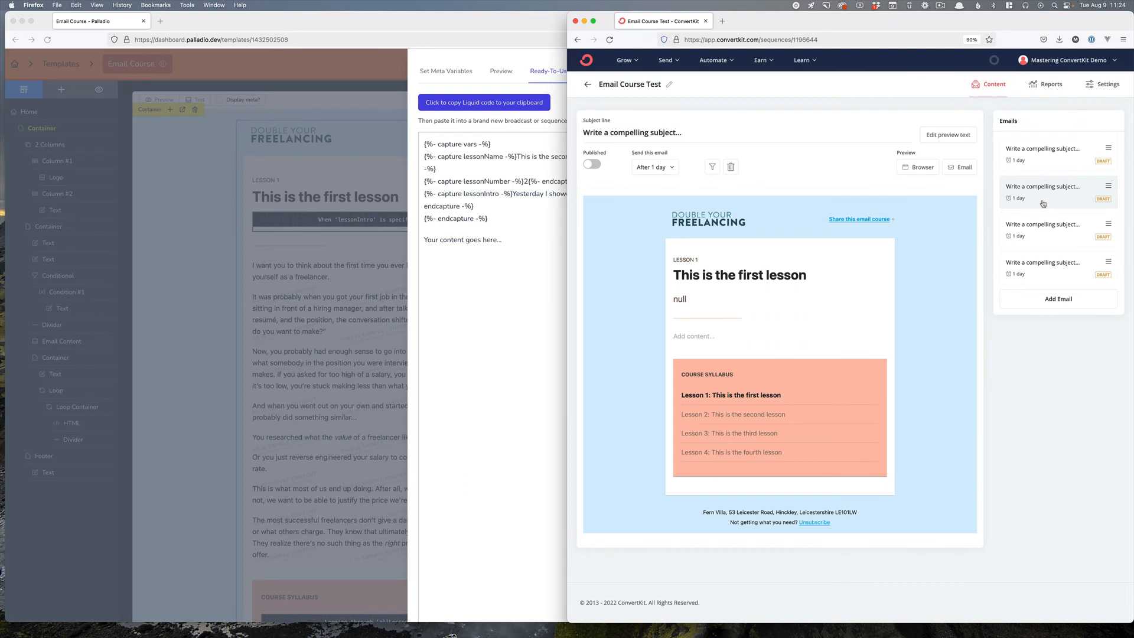
click(713, 338)
key(super+v)
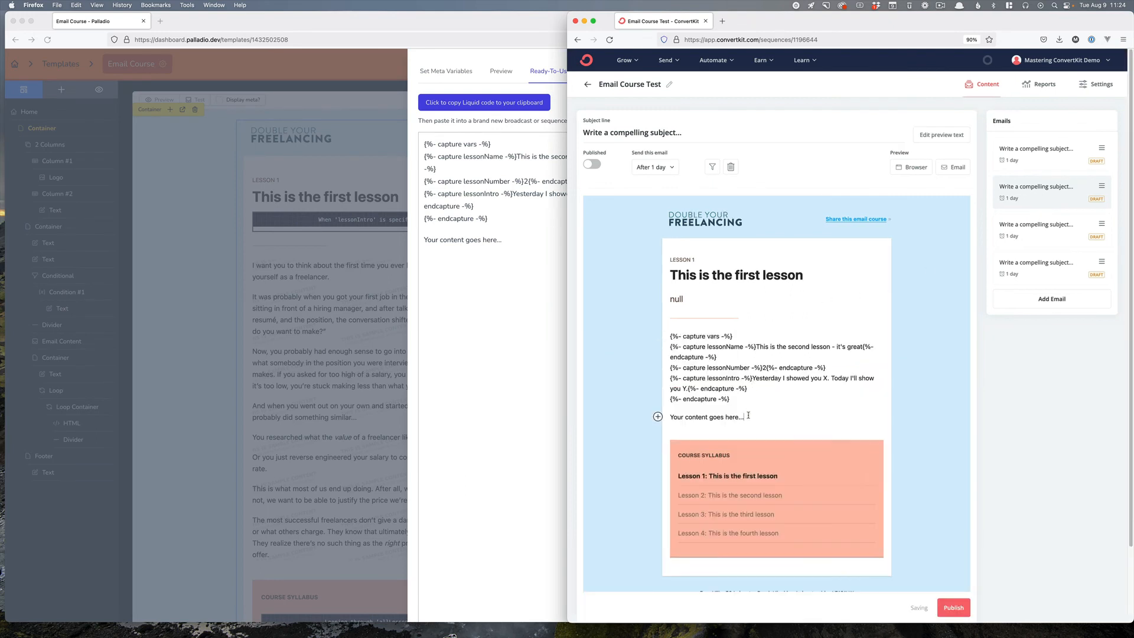
Replace the placeholder line in the second email with several short paragraphs of filler text, starting with "adfasdf"
drag(748, 415, 669, 417)
text(adfasdf)
key(Return)
text(asdfasd)
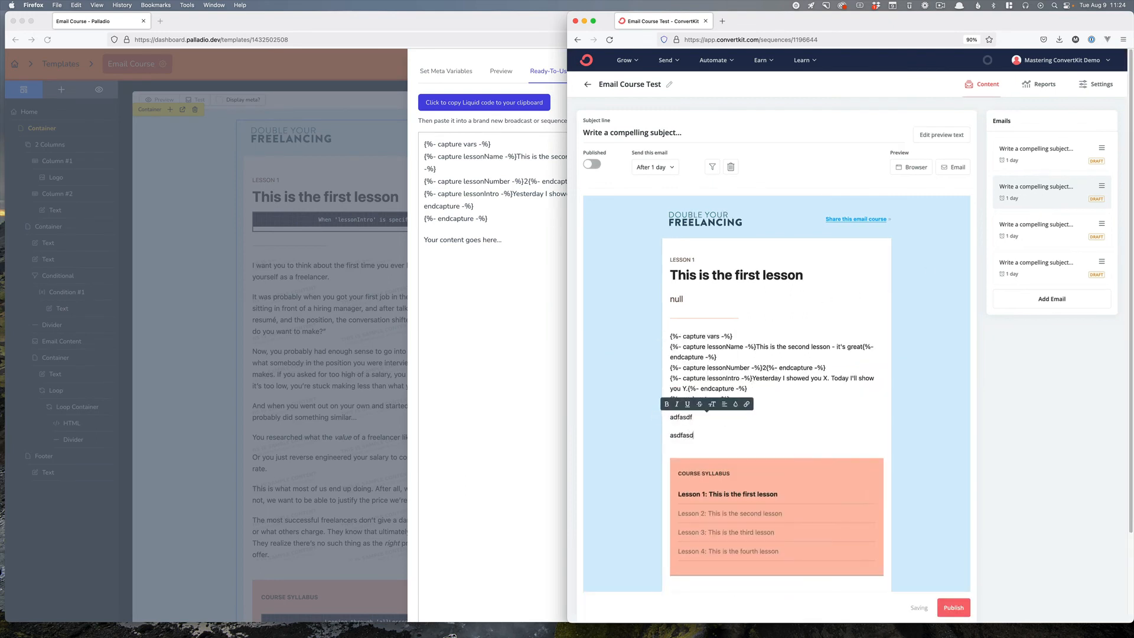
text(f)
key(Return)
text(asdf)
key(Return)
text(asdf)
key(Return)
text(adsf df)
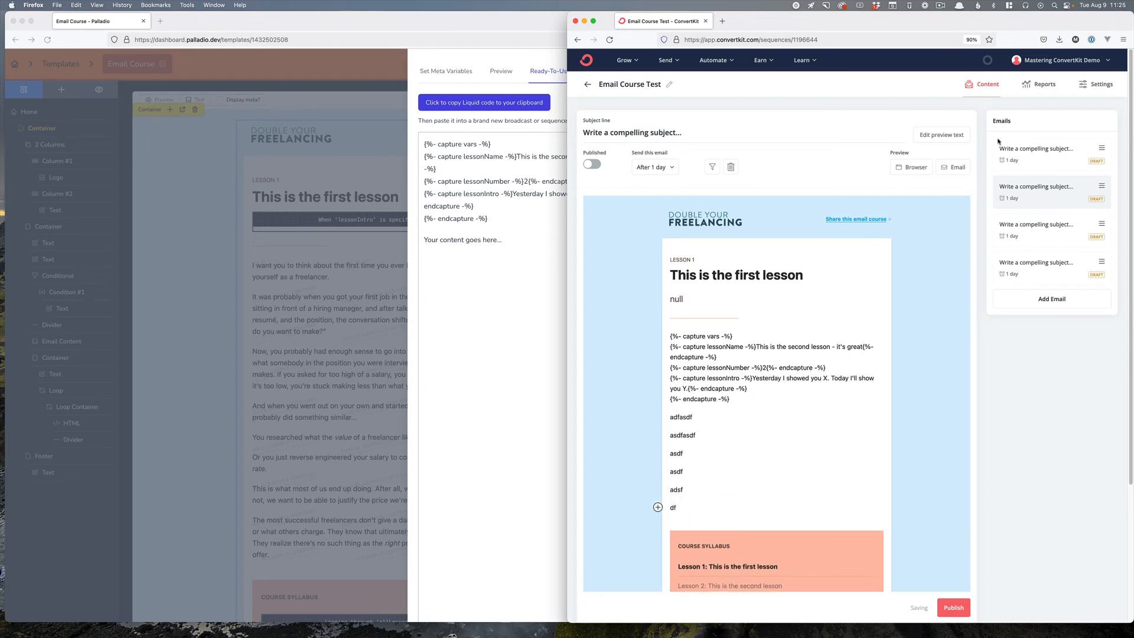
Preview the second email in browser view, look through it from header to footer and close the preview
click(912, 167)
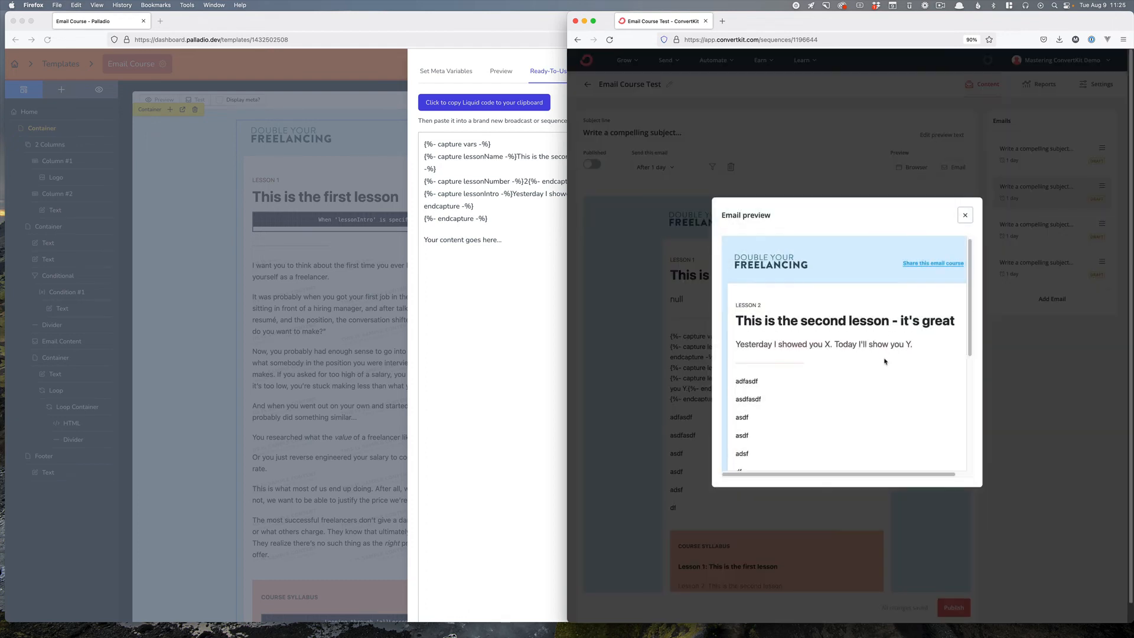
scroll(884, 361, down, 10)
scroll(883, 361, up, 10)
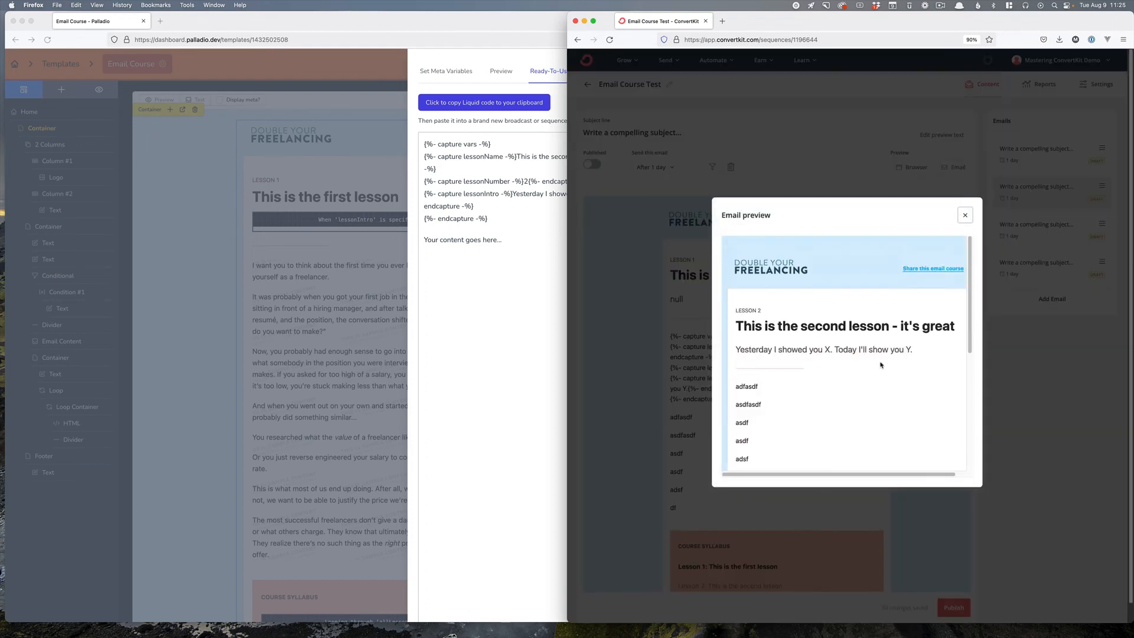
click(963, 214)
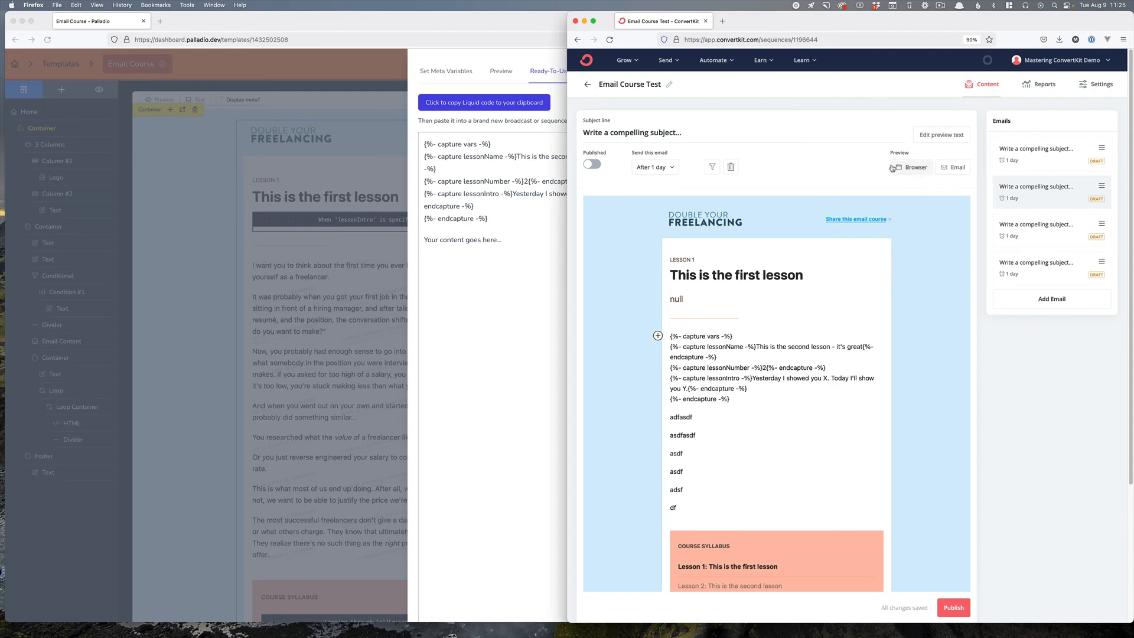
Preview the second email again and examine its title, intro, body paragraphs and the course syllabus entries for completed, current and upcoming lessons
click(911, 167)
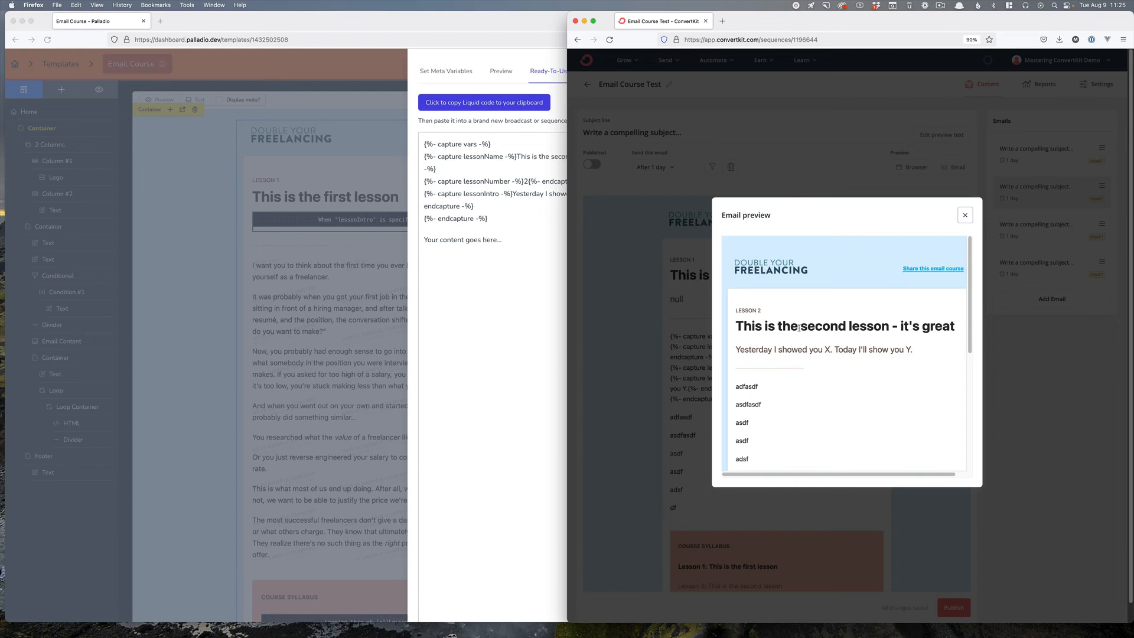
drag(750, 322, 890, 351)
click(949, 329)
click(754, 353)
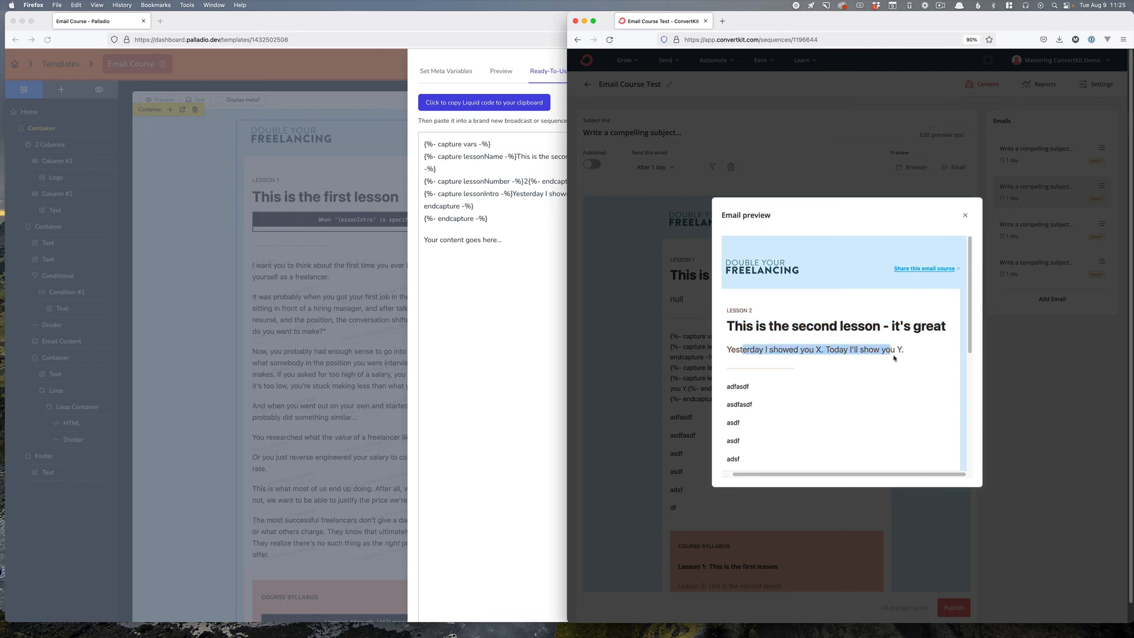
click(902, 349)
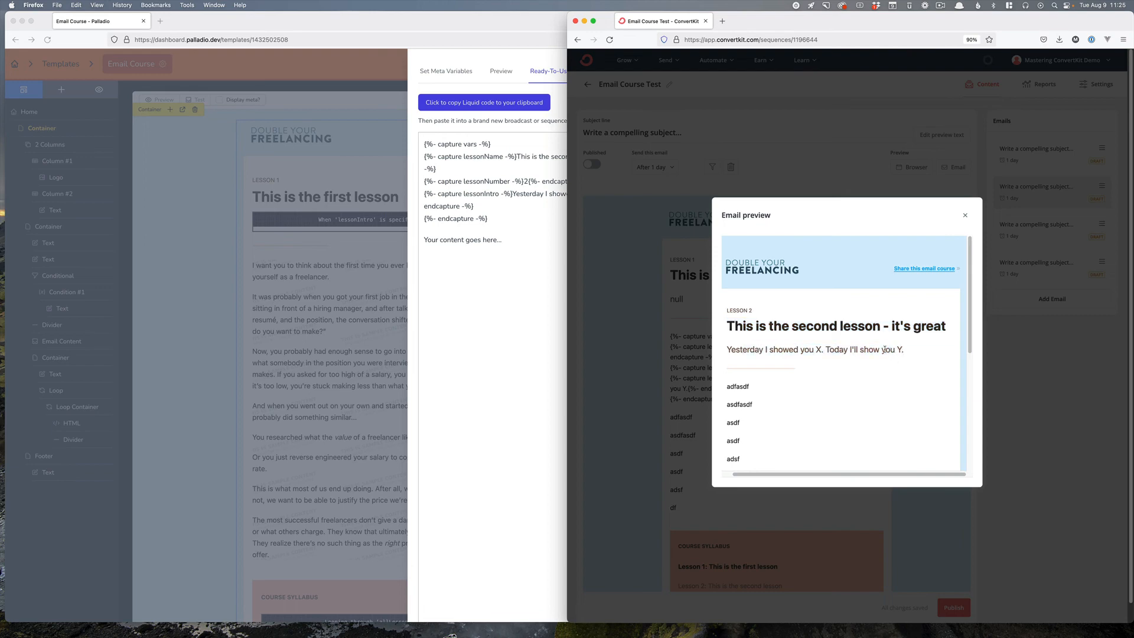
drag(743, 386, 748, 473)
scroll(755, 413, down, 5)
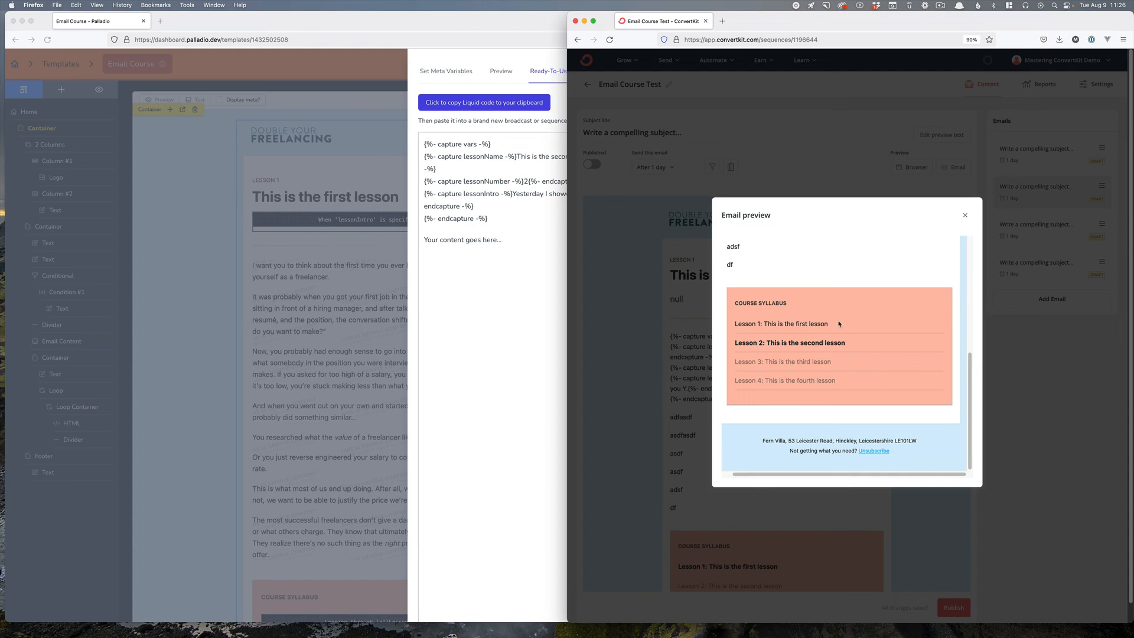
mouse_move(846, 343)
mouse_down()
mouse_move(765, 345)
mouse_move(848, 326)
mouse_up()
click(790, 373)
click(860, 327)
scroll(854, 328, up, 5)
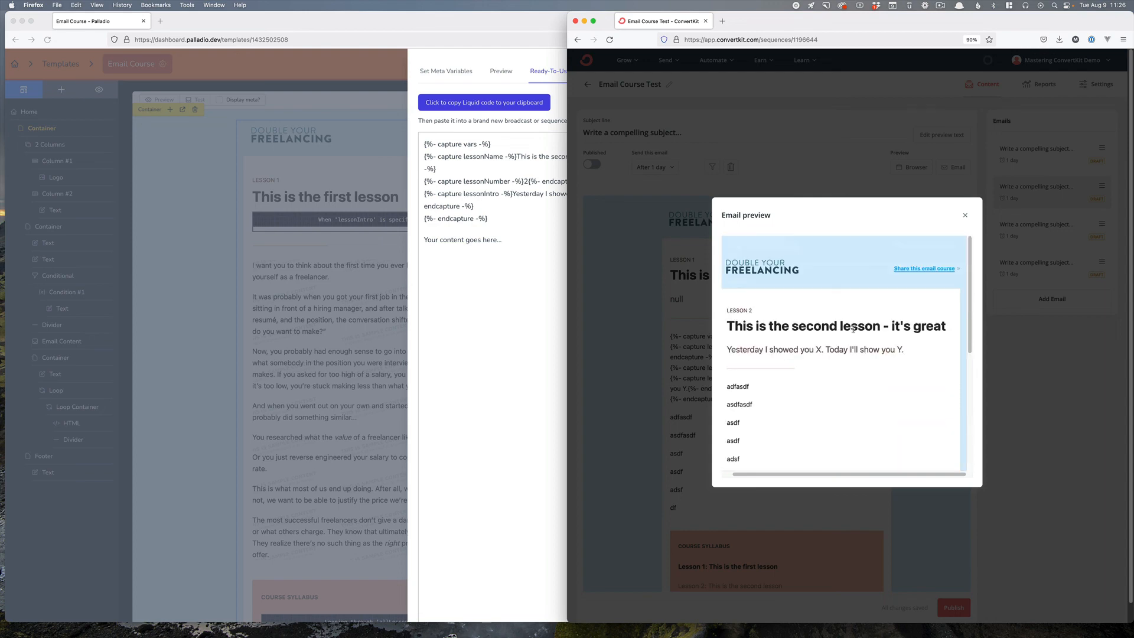
click(964, 216)
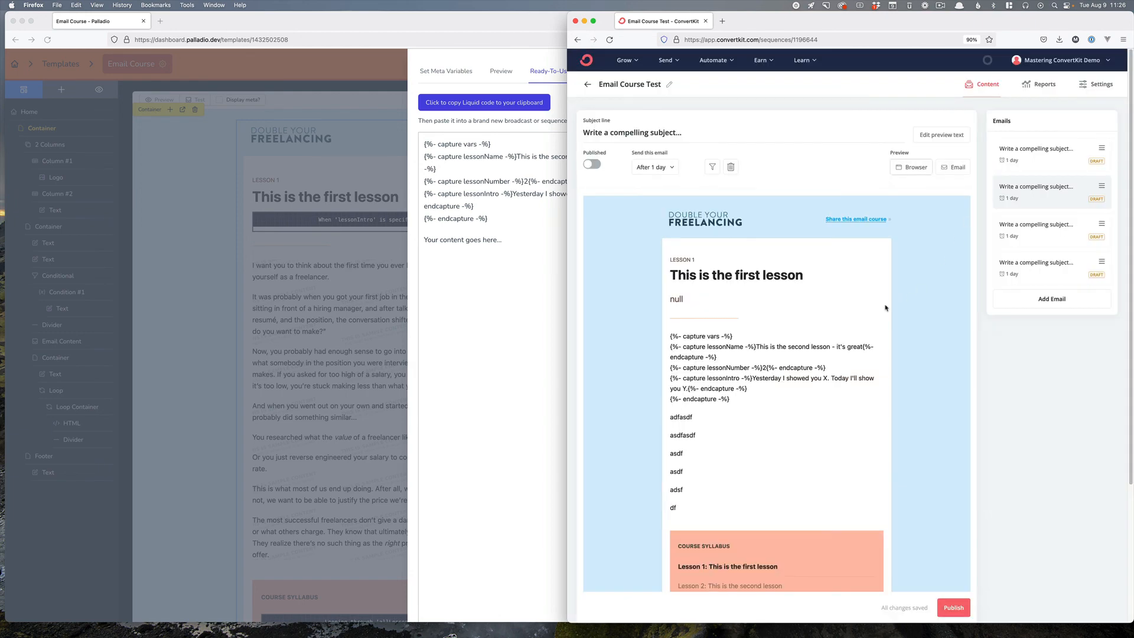